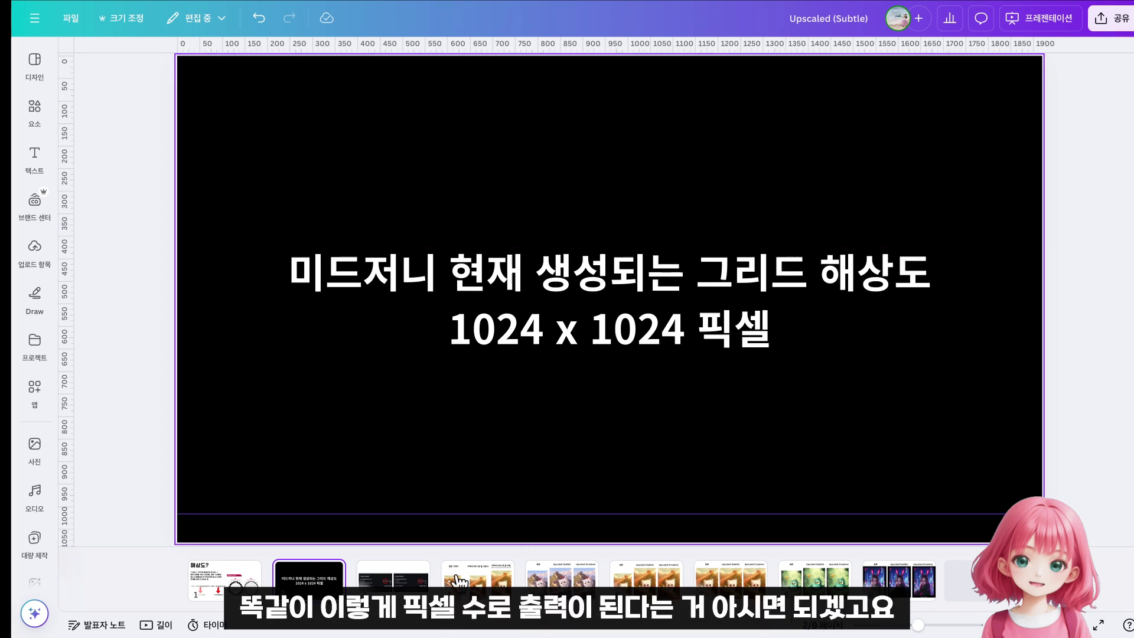
Step: Review the Usage Details slide on page 3 alongside the grid and upscale comparisons on pages 4 and 5, finishing on page 5
left_click(393, 582)
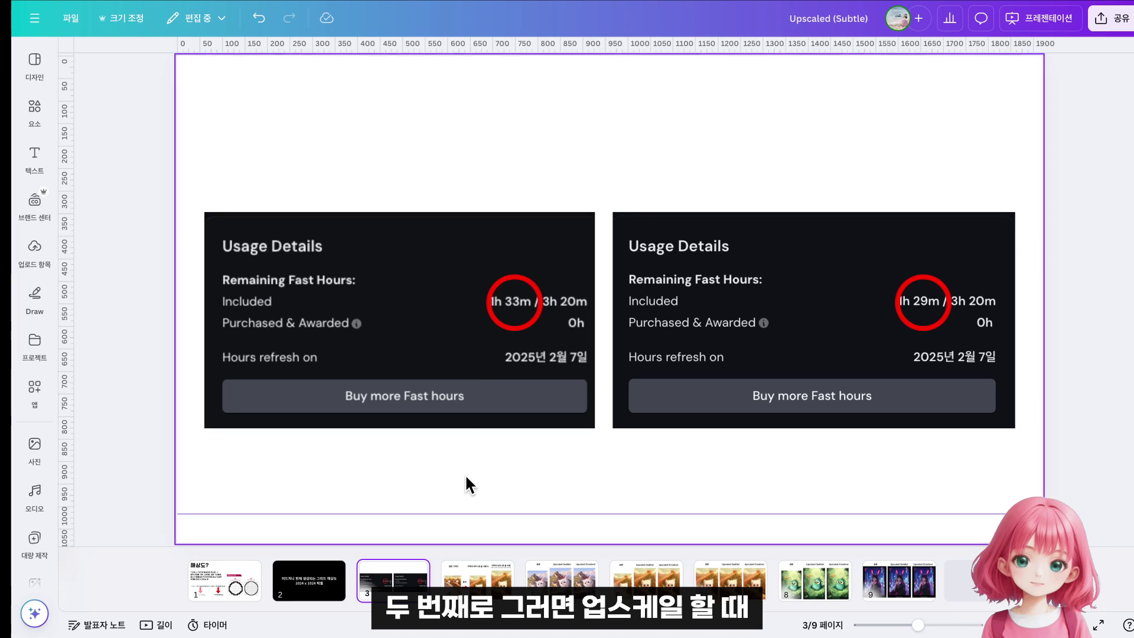
left_click(478, 577)
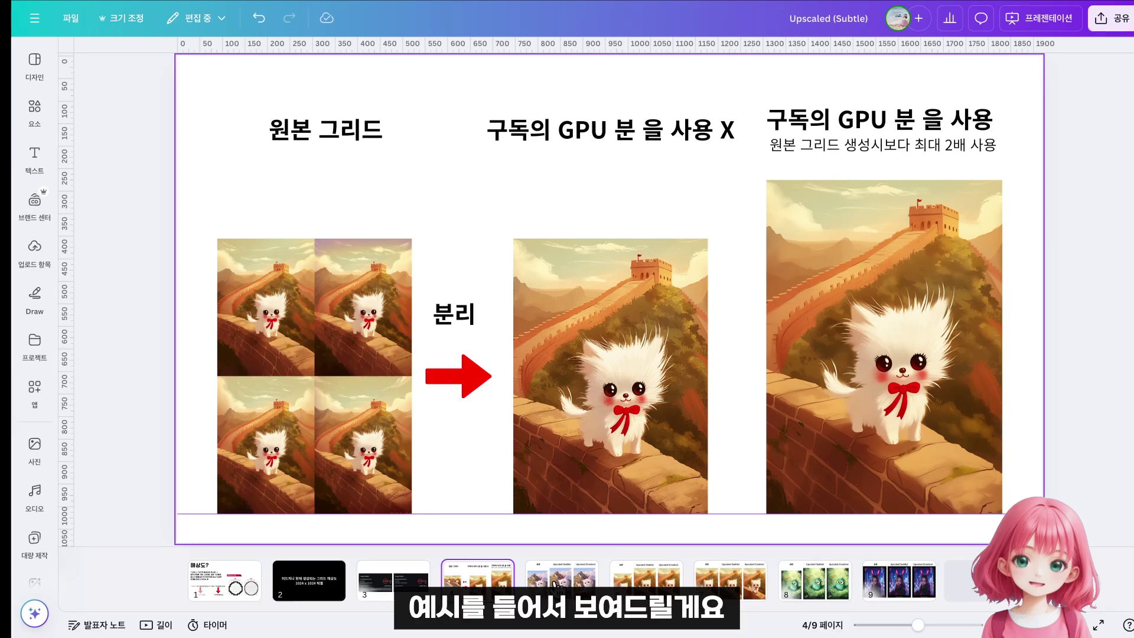
left_click(393, 582)
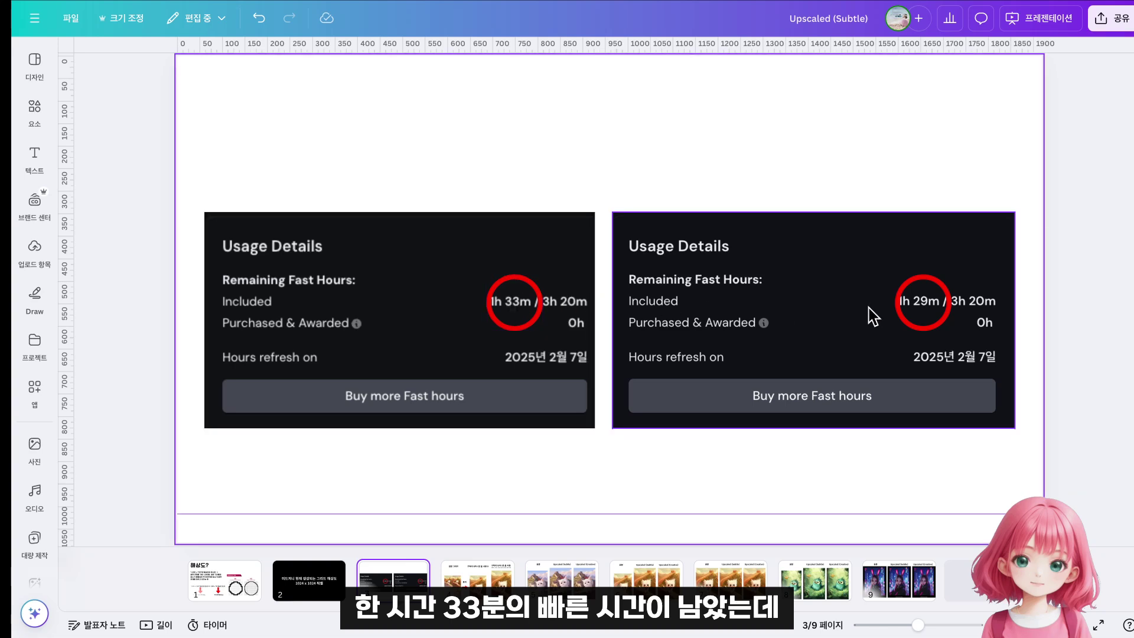
left_click(532, 579)
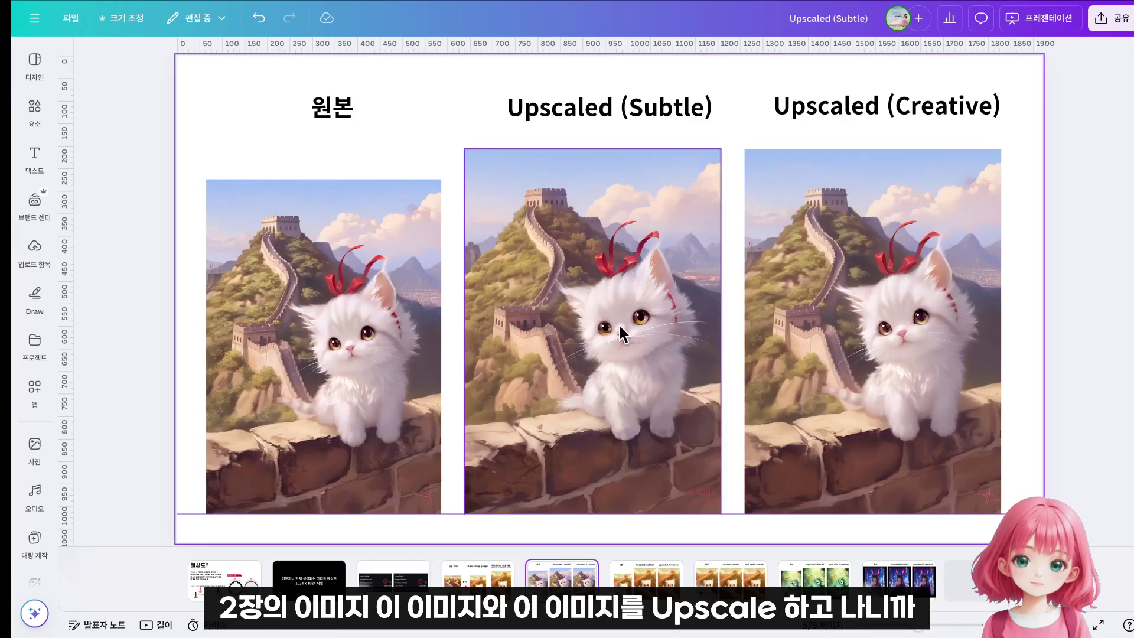
left_click(392, 572)
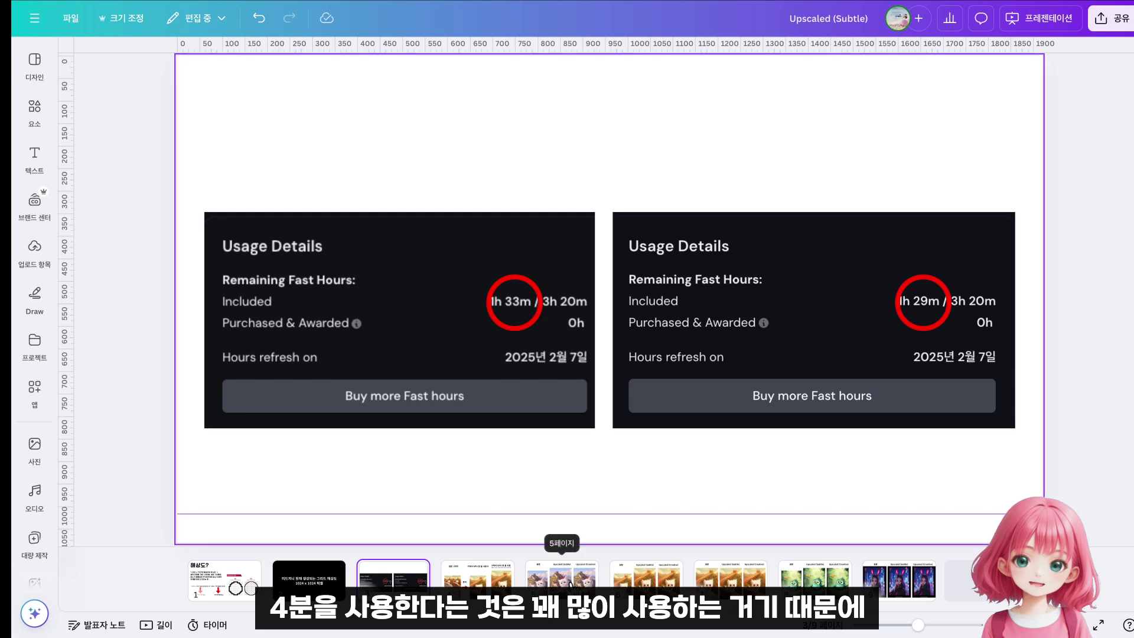
left_click(570, 582)
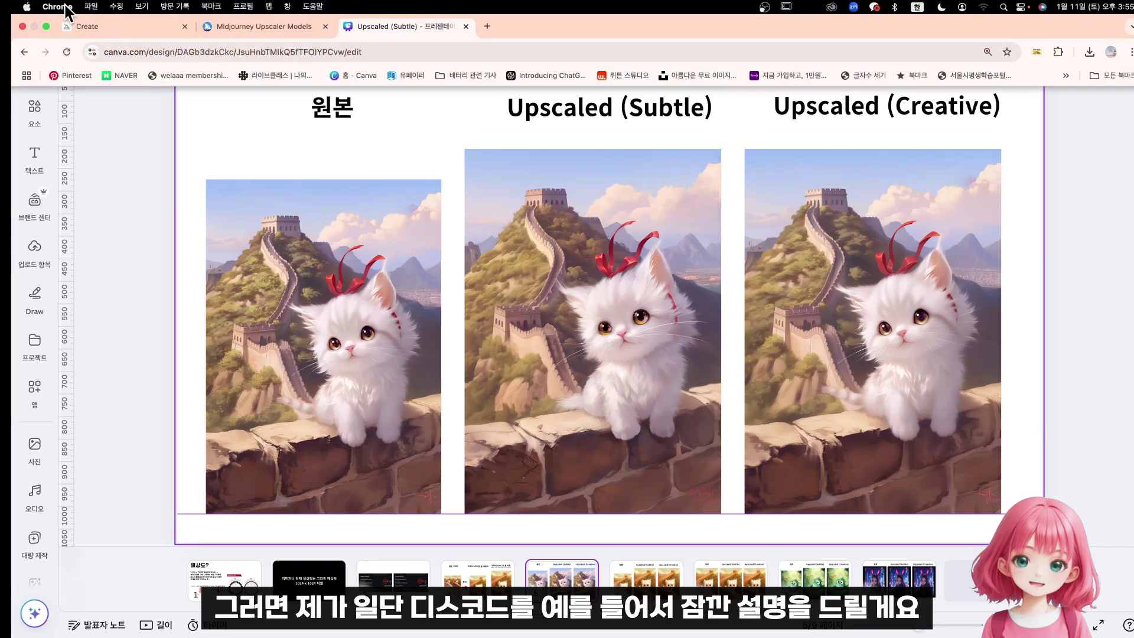
Step: Switch to Discord and find the Upscaled (Subtle) result of the white dog on the Great Wall in the Midjourney channel
left_click(47, 28)
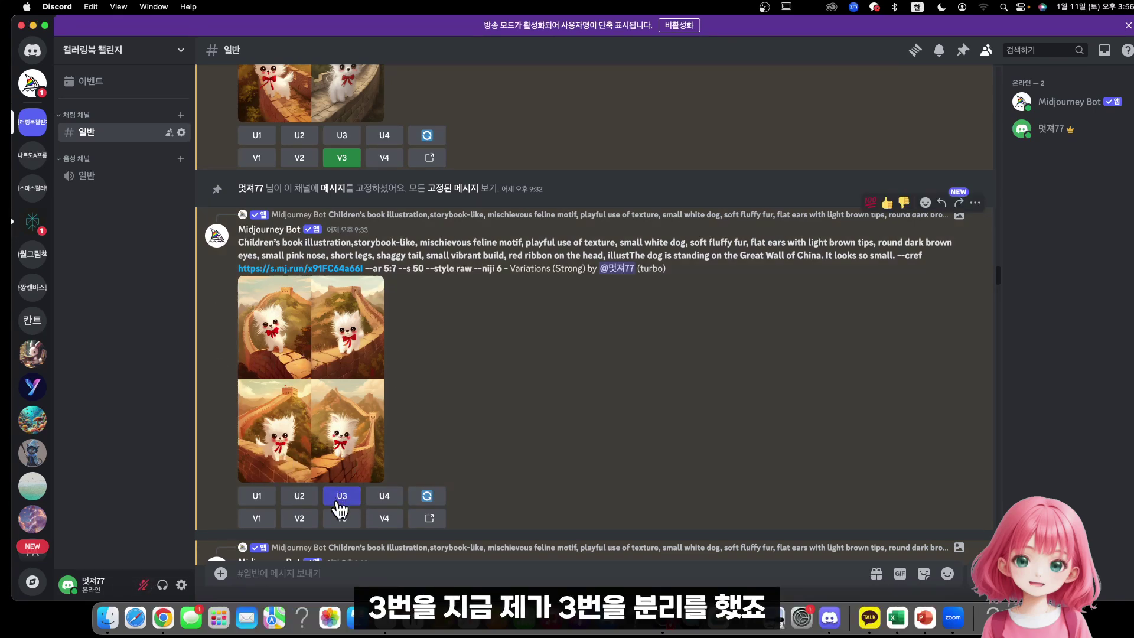
scroll(333, 502, "down", 7)
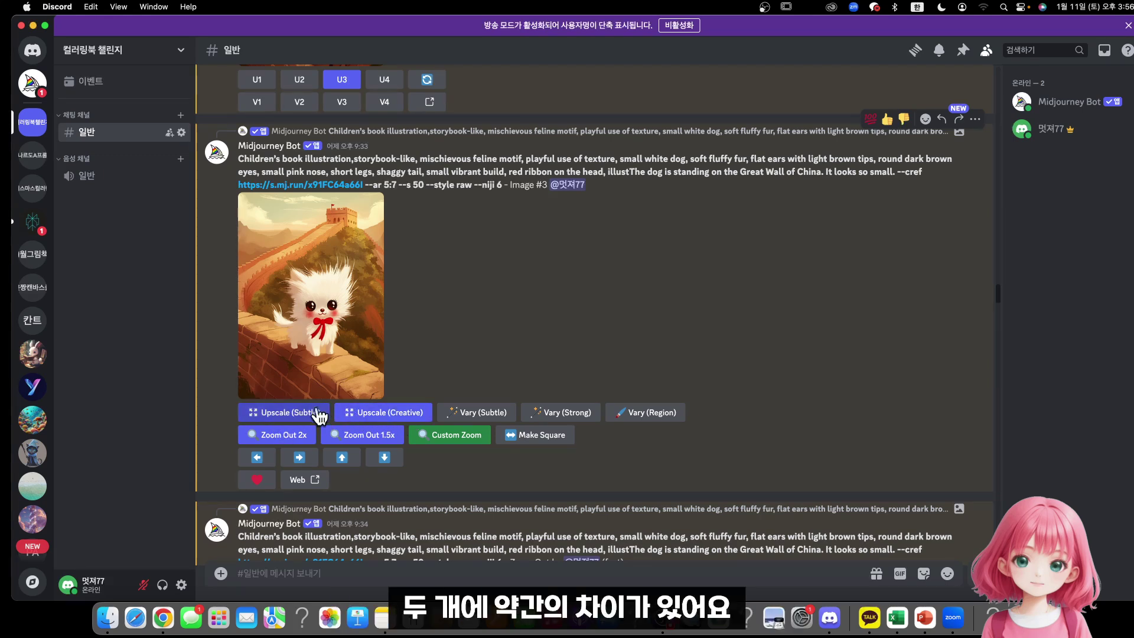
scroll(376, 417, "down", 10)
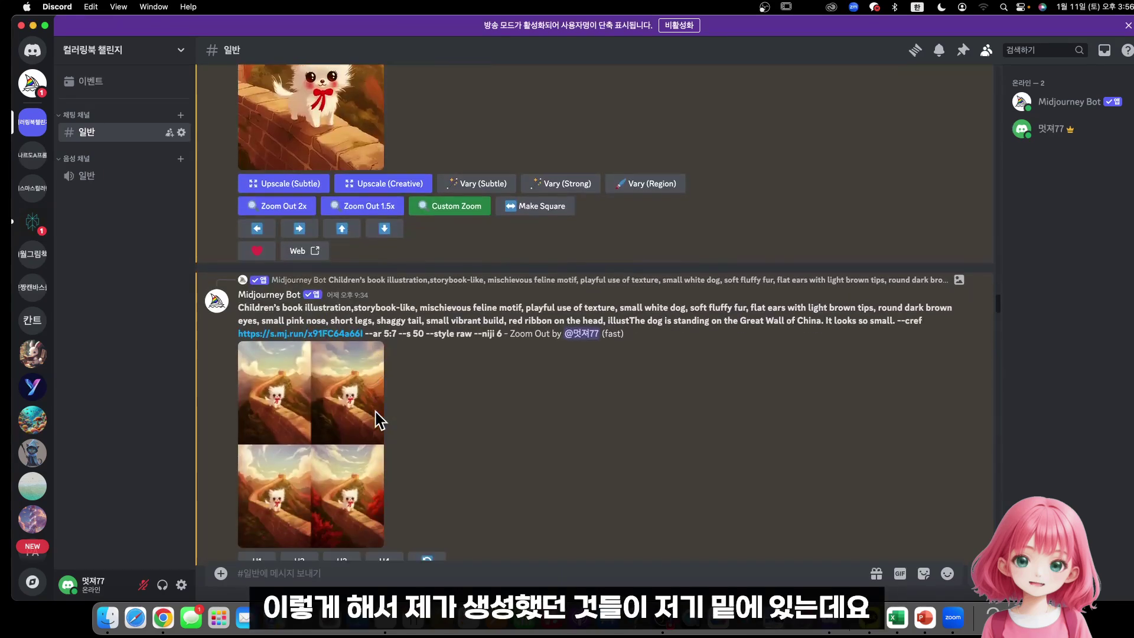
scroll(413, 431, "down", 15)
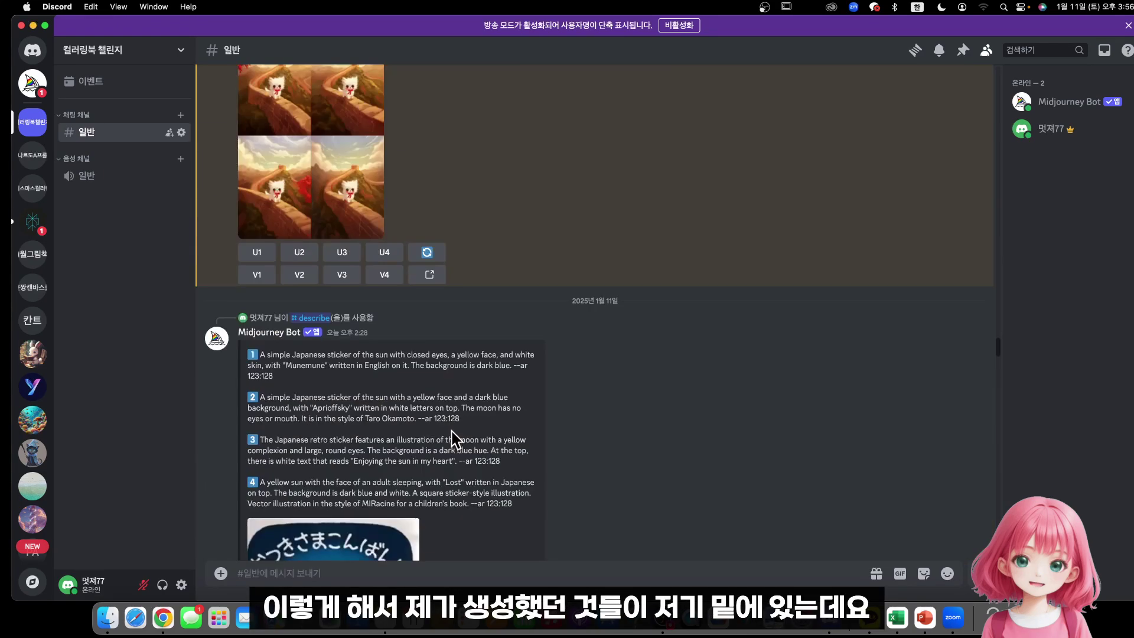
scroll(484, 443, "down", 15)
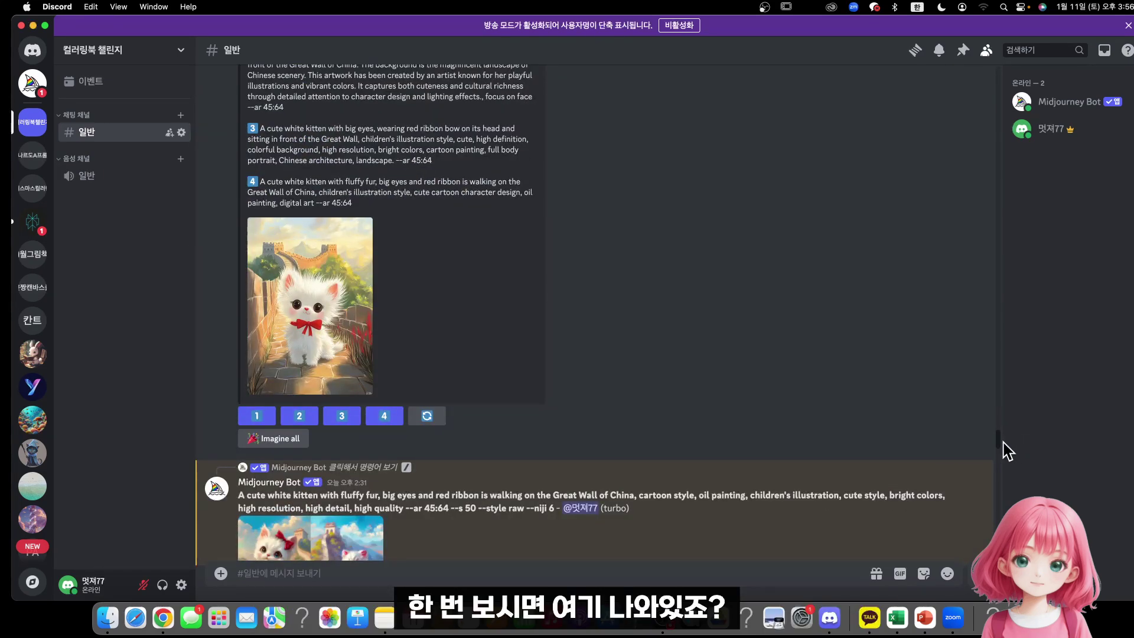
scroll(397, 435, "down", 15)
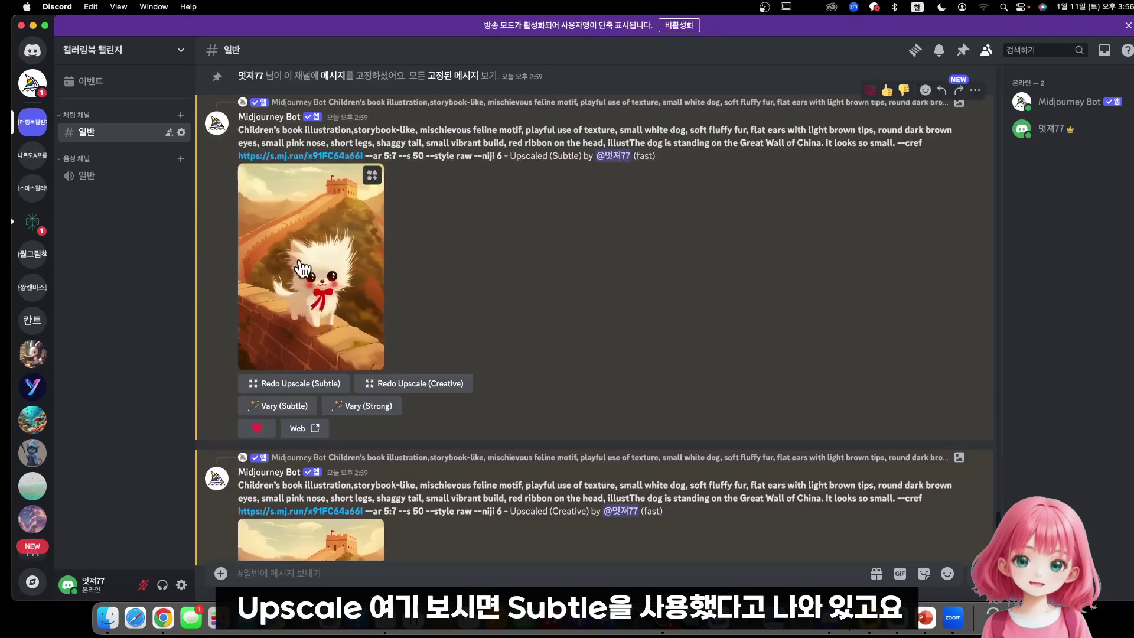
Step: Compare the Upscaled (Subtle) and Upscaled (Creative) results of the white dog image, highlighting the upscale label in each message
left_click_drag(512, 156, 580, 156)
scroll(534, 309, "down", 3)
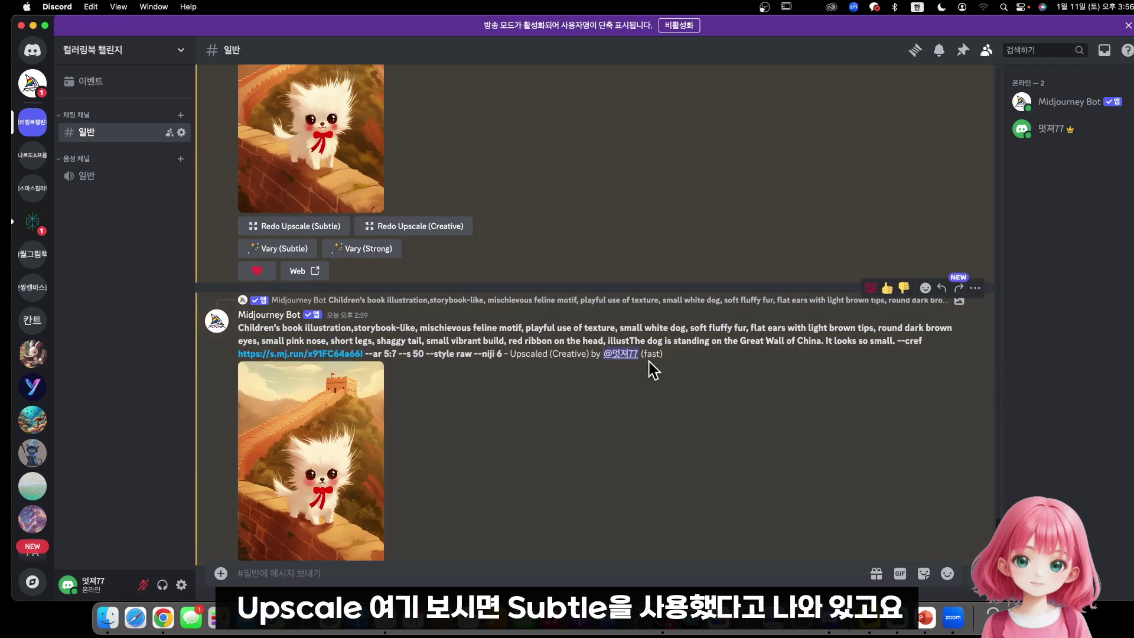
left_click_drag(509, 355, 586, 356)
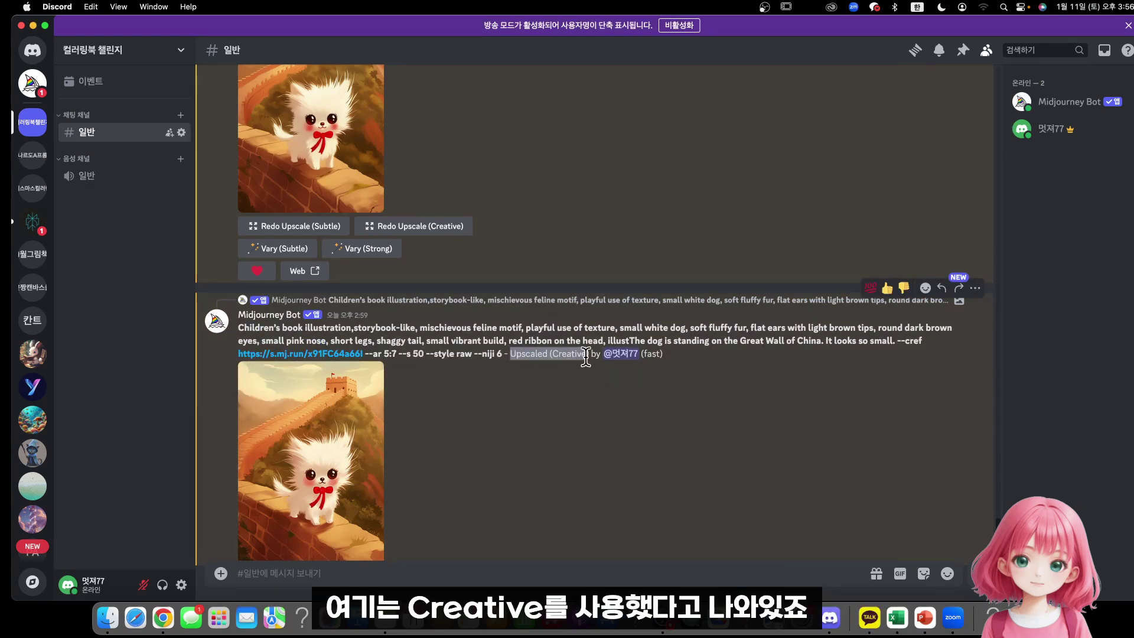
scroll(531, 390, "down", 1)
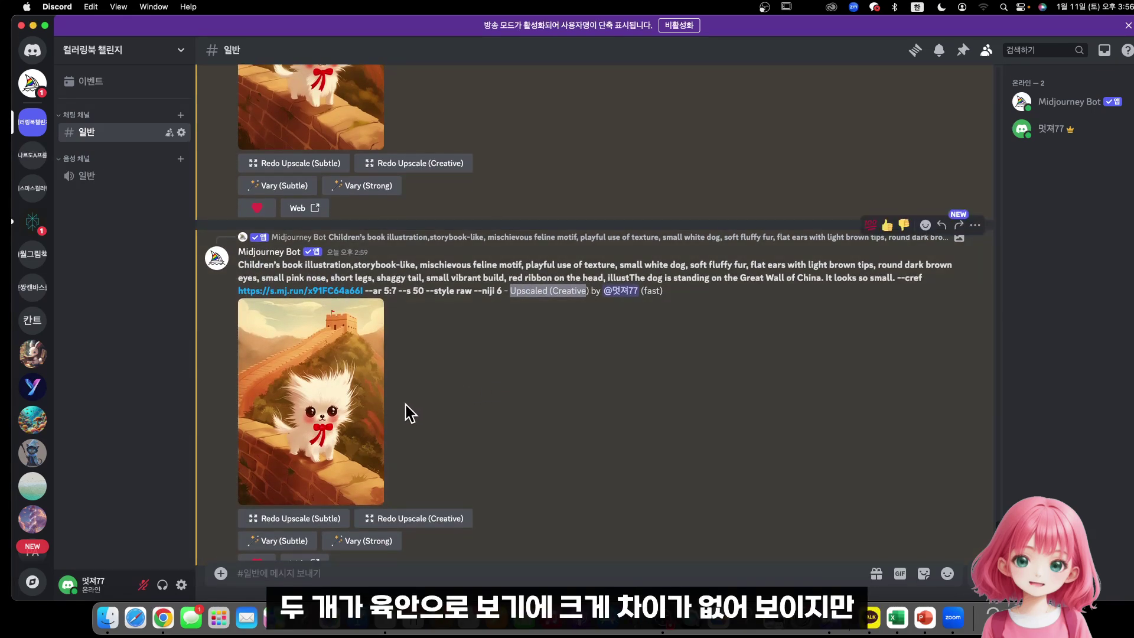
scroll(405, 404, "up", 5)
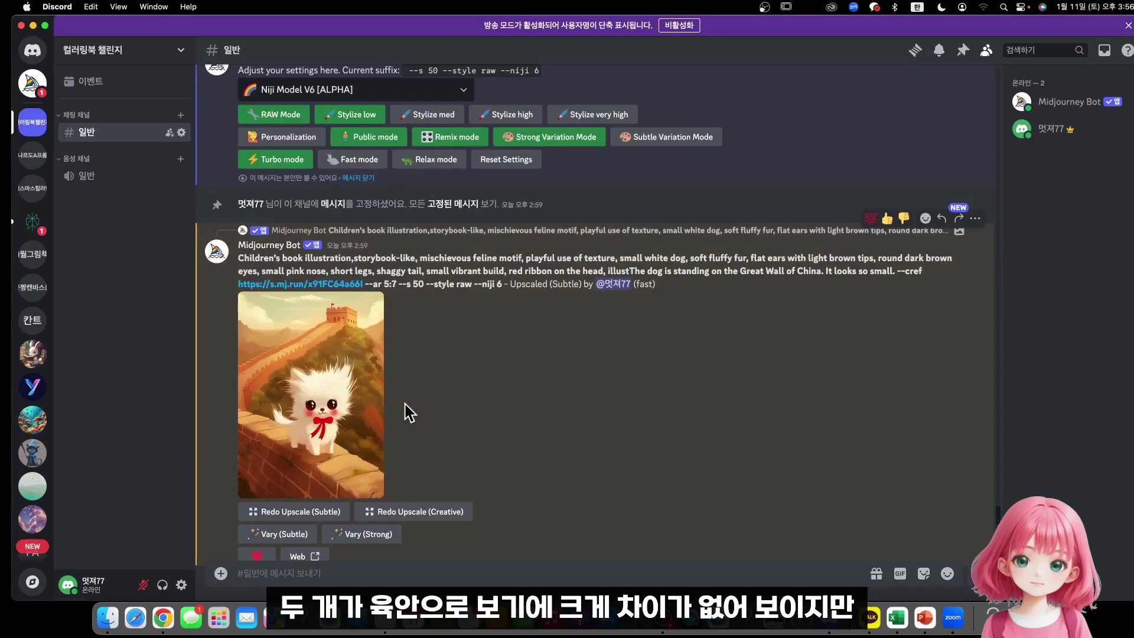
scroll(418, 397, "down", 5)
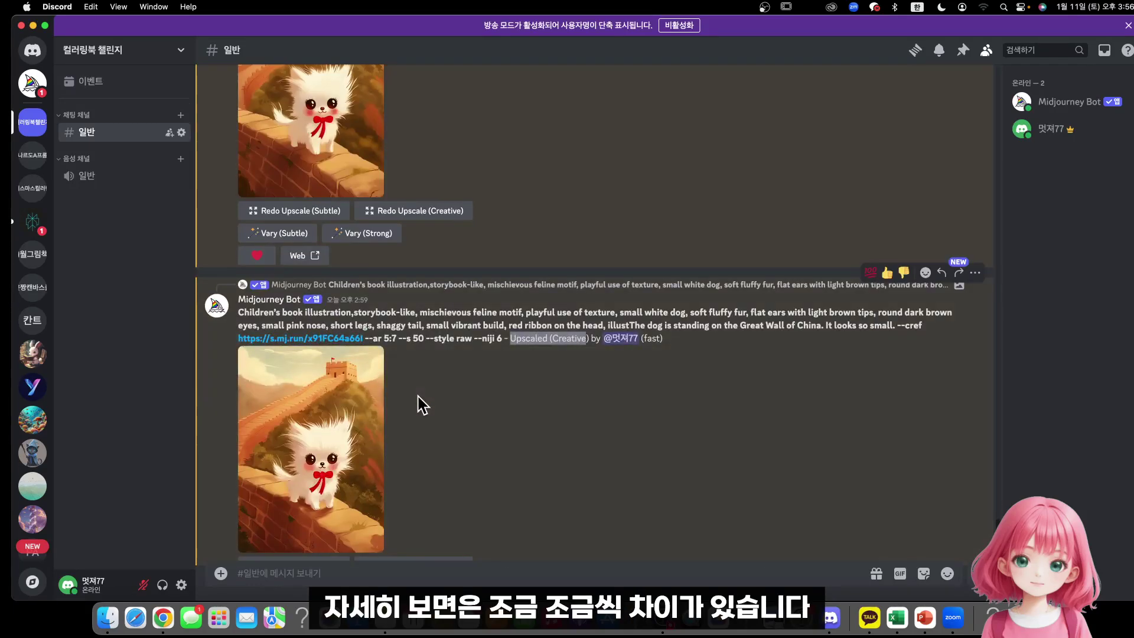
scroll(427, 396, "up", 1)
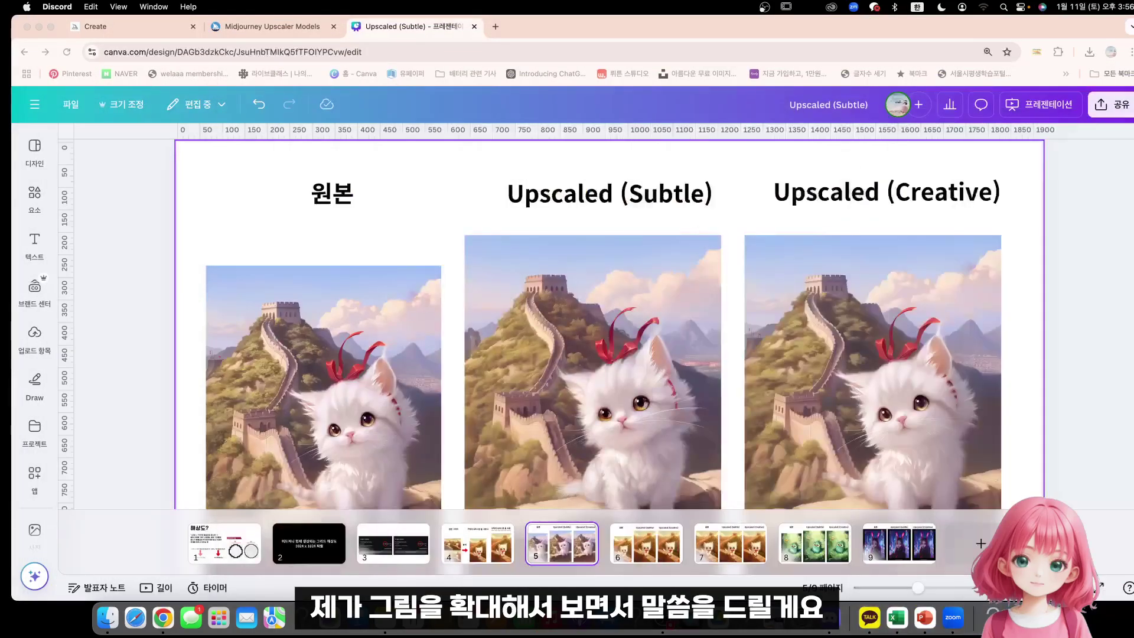
Step: Switch back to the Canva presentation and view all three kitten images on page 5 in full at a smaller zoom
scroll(768, 431, "down", 2)
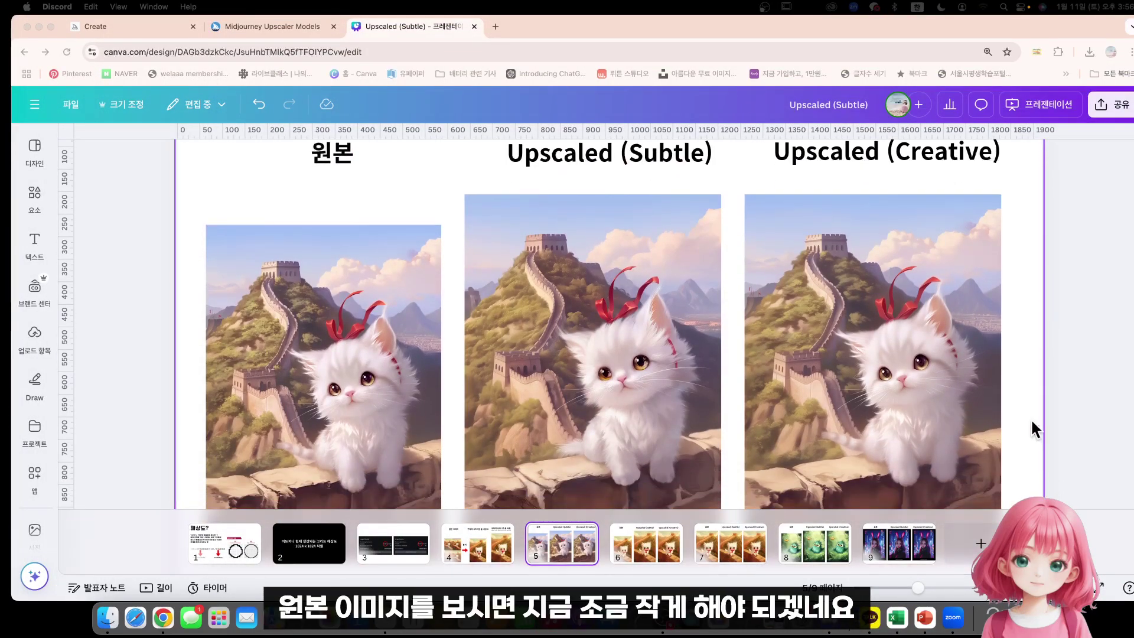
left_click(1054, 429)
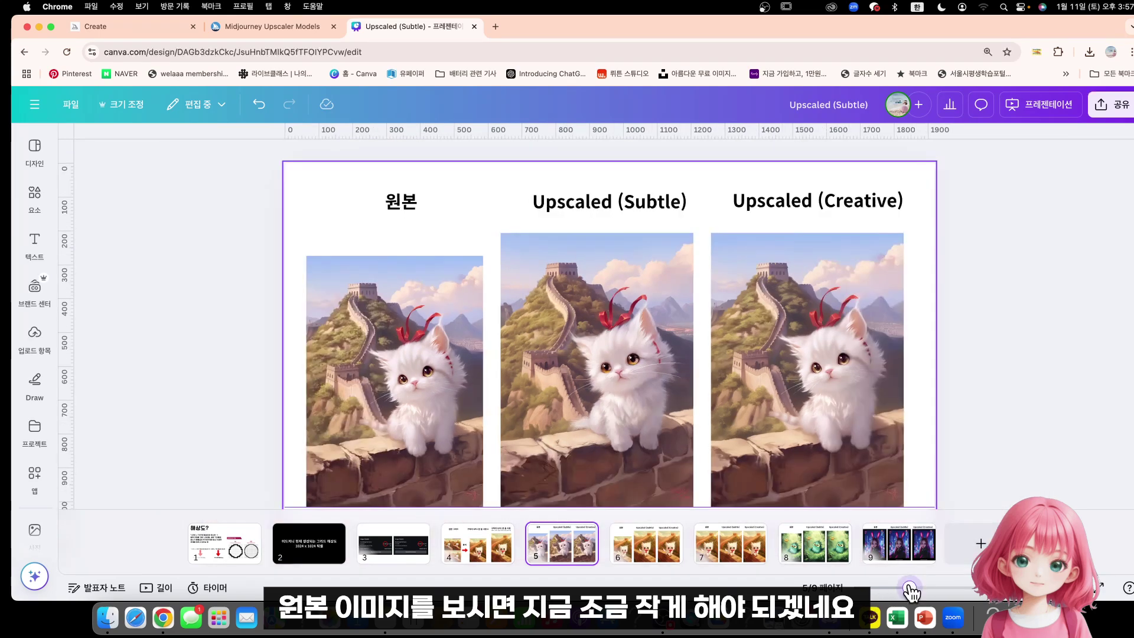
key("super+minus")
scroll(725, 412, "down", 1)
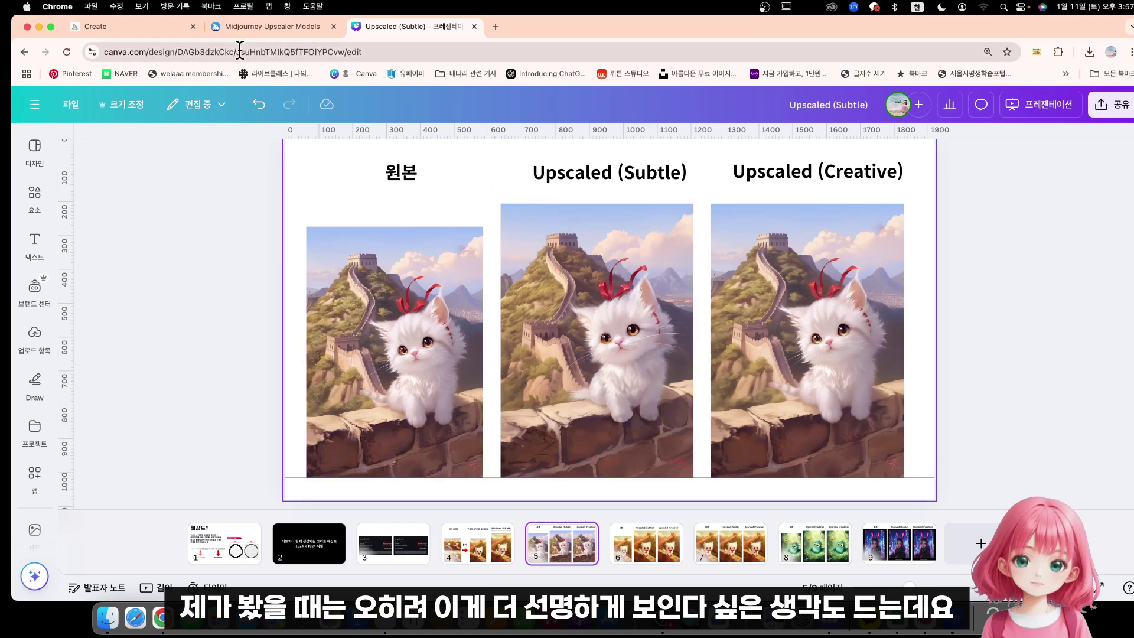
Step: Switch to the Midjourney Upscaler Models documentation and examine its comparison of original, subtle and creative upscales
left_click(147, 25)
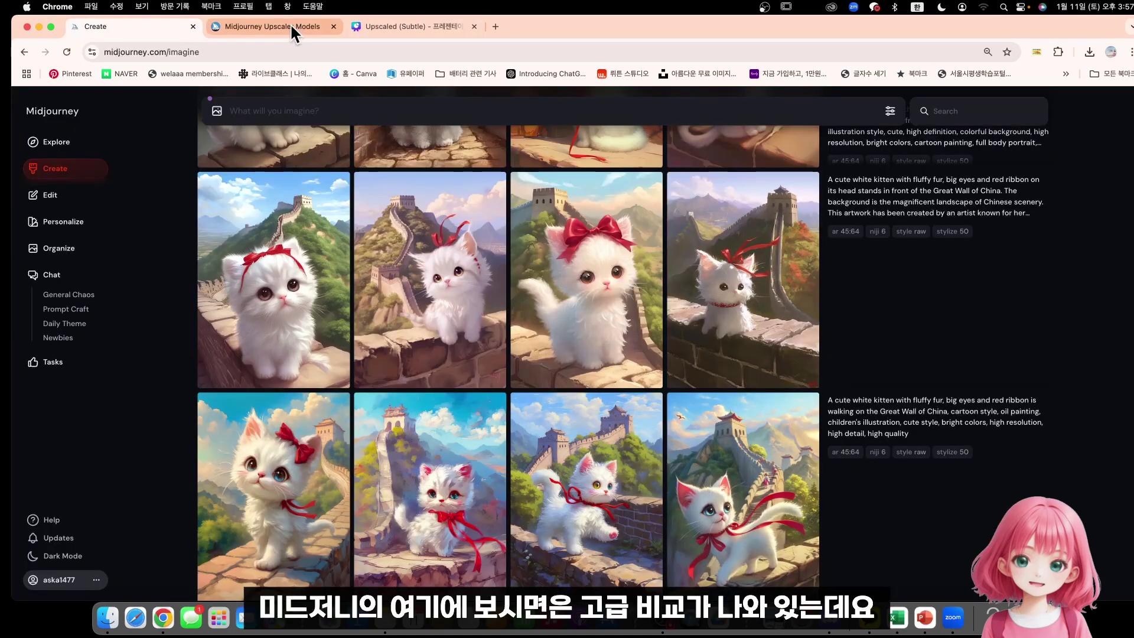
left_click(289, 25)
scroll(702, 436, "down", 10)
scroll(695, 421, "up", 1)
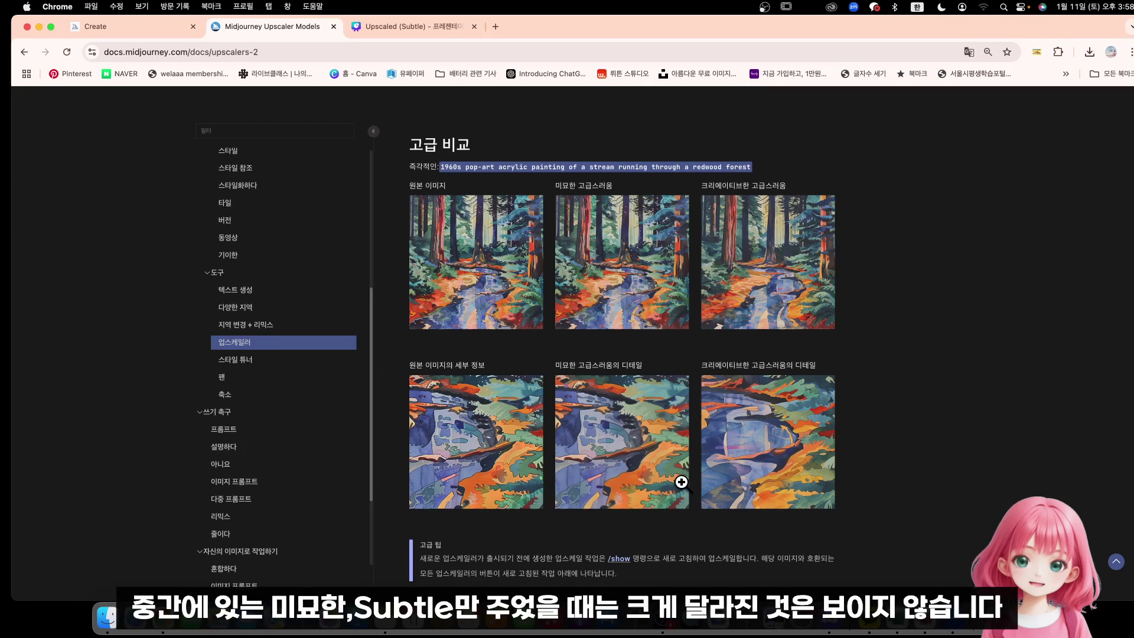
Step: Return to the Canva presentation and inspect the original and Upscaled (Subtle) kitten images enlarged, down to the brick wall
left_click(439, 31)
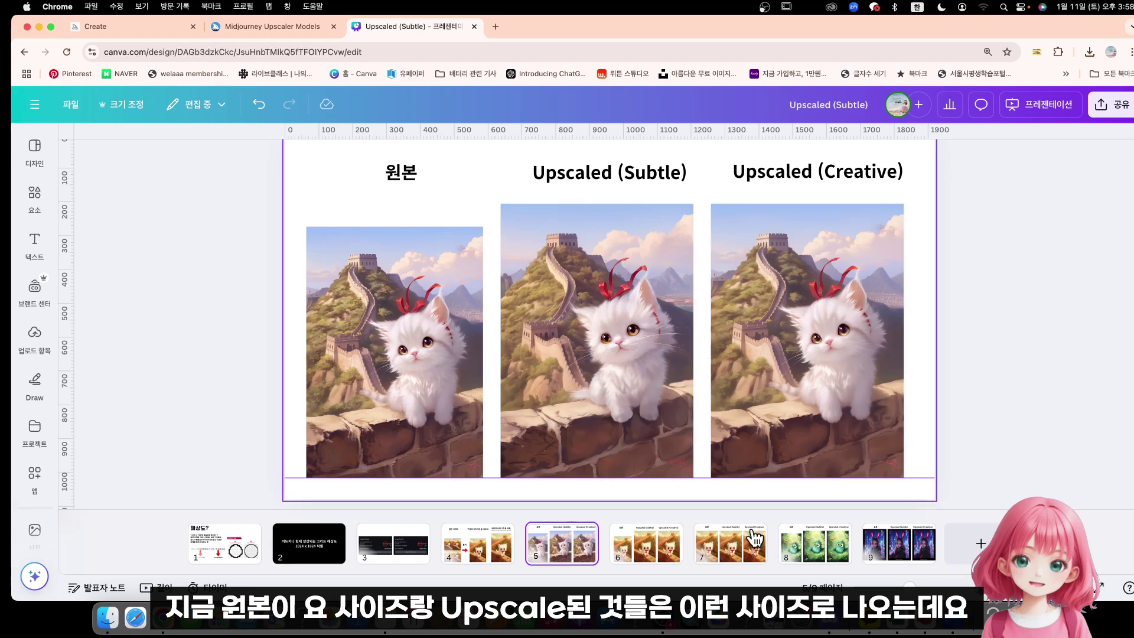
left_click_drag(910, 588, 934, 597)
scroll(505, 497, "left", 5)
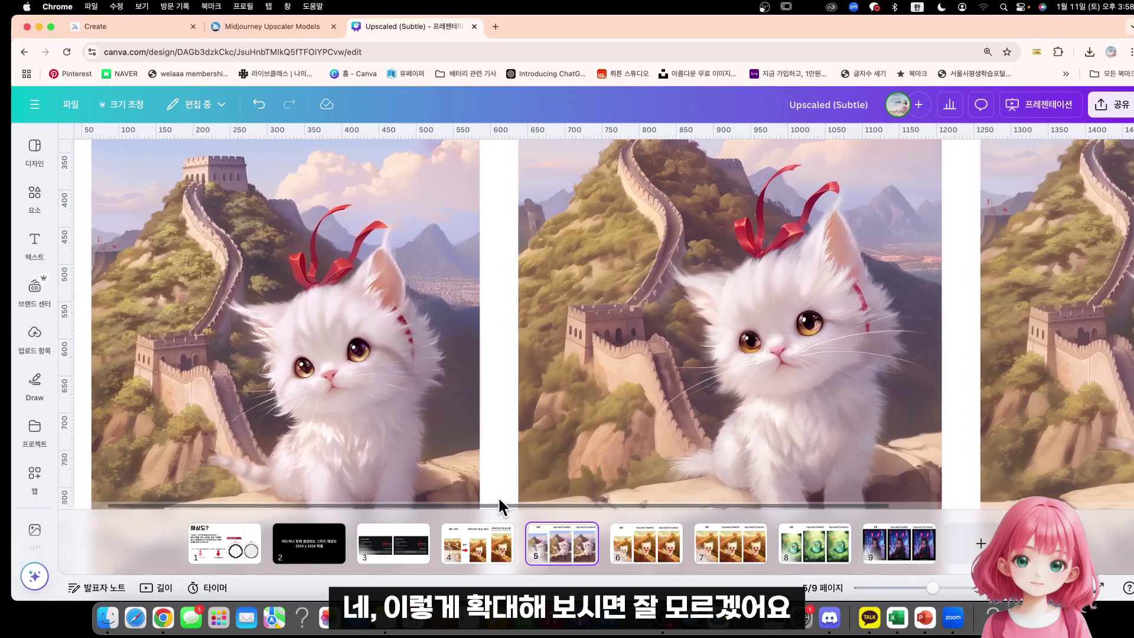
scroll(498, 496, "left", 2)
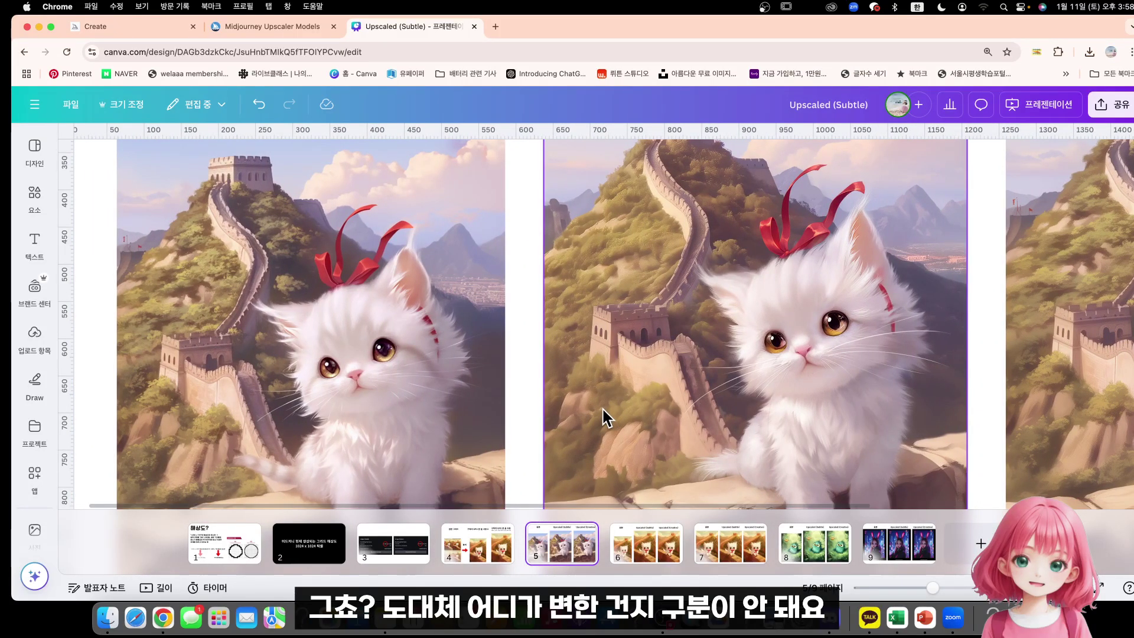
scroll(602, 406, "down", 5)
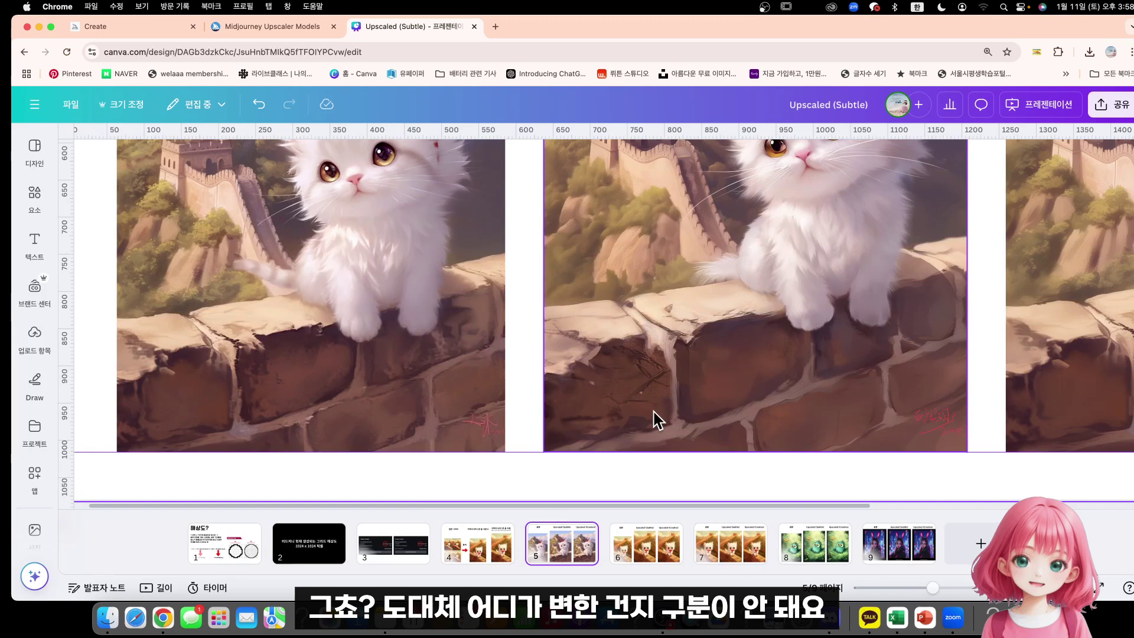
Step: Compare the kitten's face, fur and surrounding details across the original, Upscaled (Subtle) and Upscaled (Creative) images
left_click_drag(864, 503, 1113, 504)
scroll(829, 438, "up", 5)
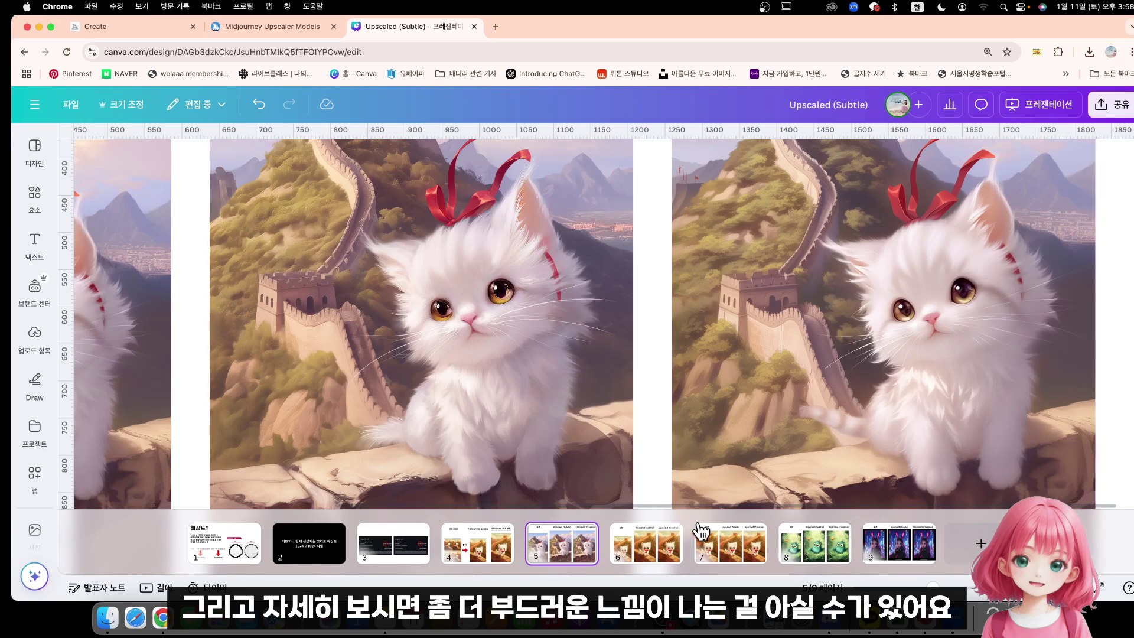
left_click_drag(694, 498, 425, 504)
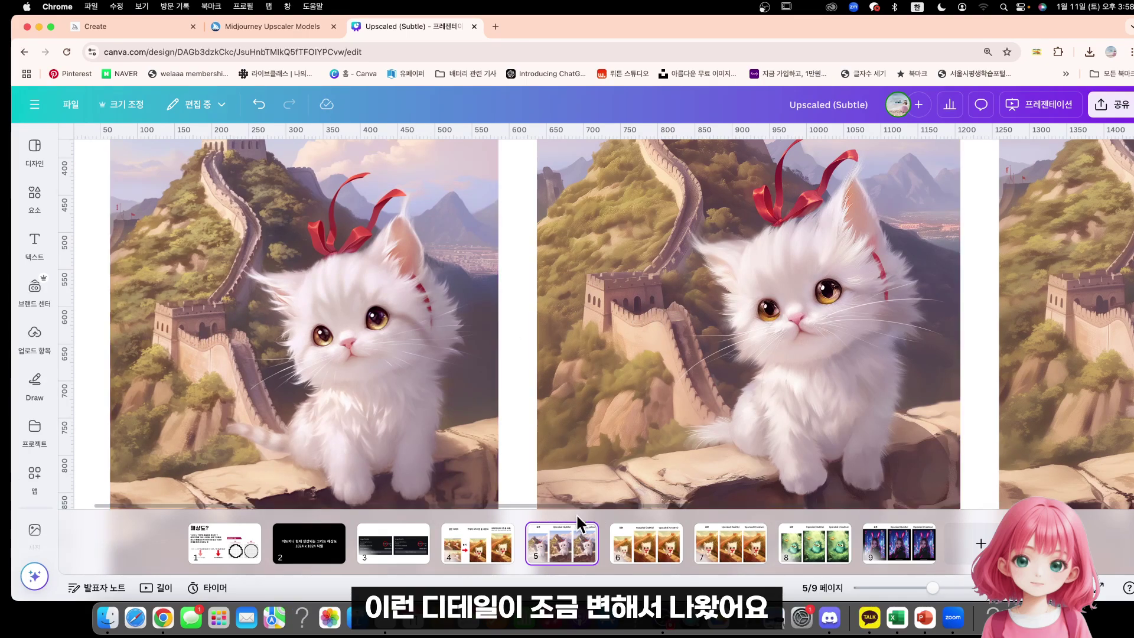
left_click_drag(578, 503, 815, 290)
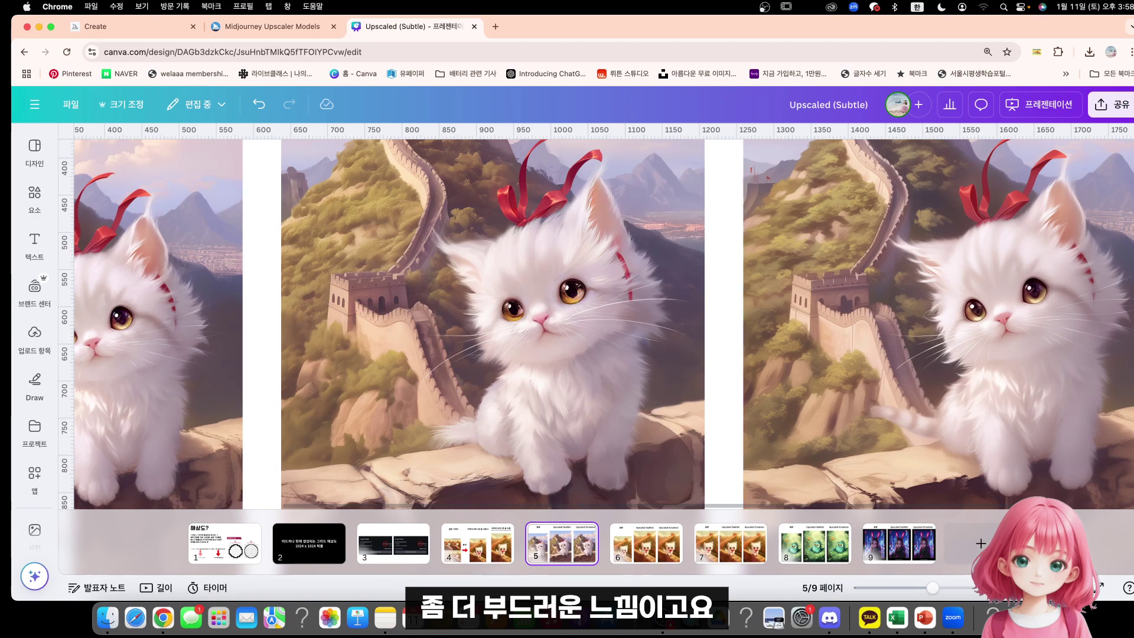
Step: Compare the background sky, mountains and Great Wall towers across the original, Subtle and Creative kitten images
scroll(678, 507, "up", 5)
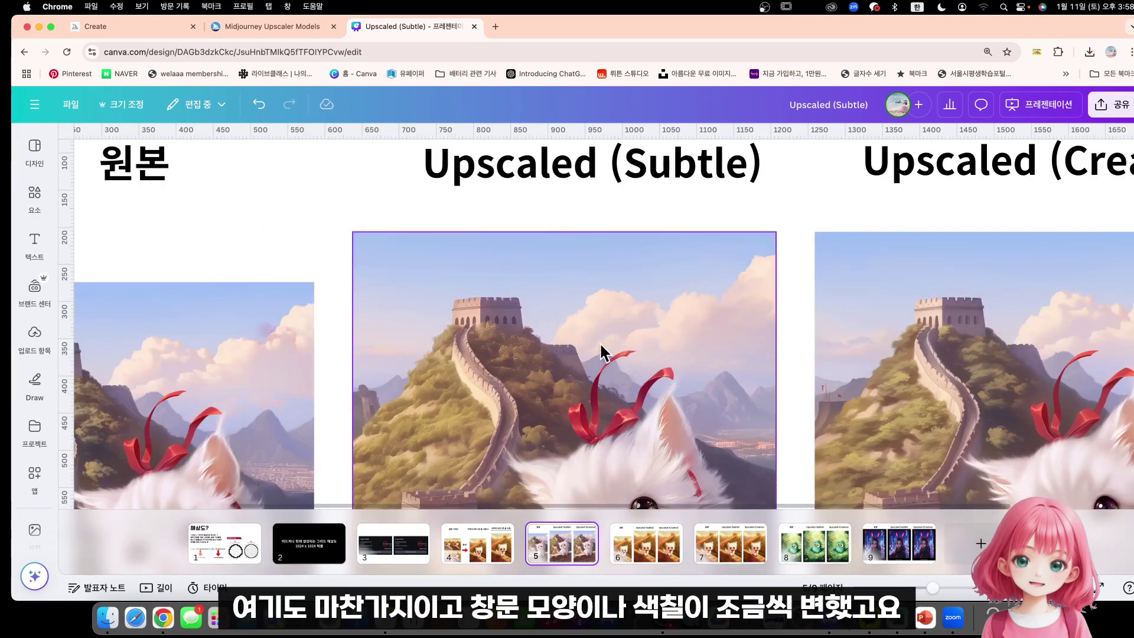
left_click_drag(492, 505, 367, 504)
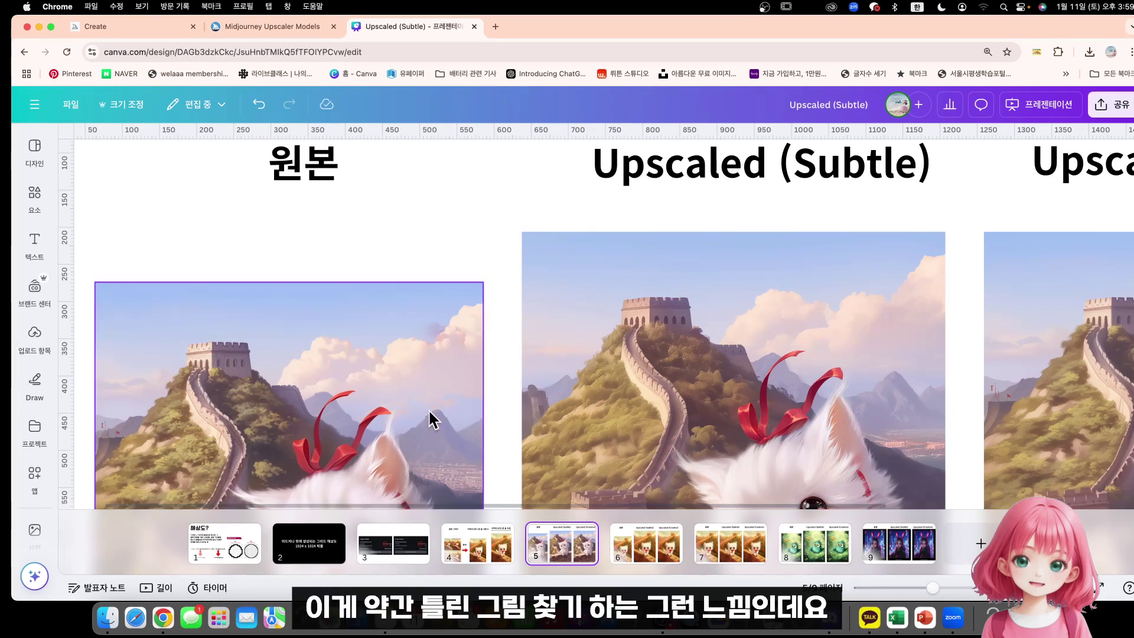
scroll(428, 432, "down", 4)
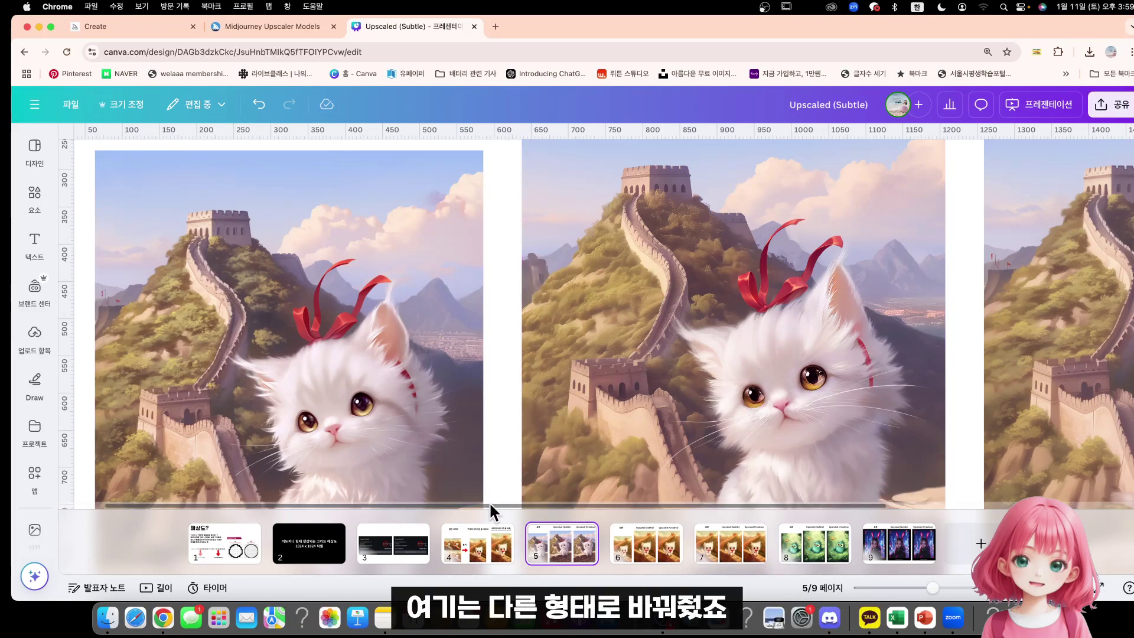
left_click_drag(489, 502, 680, 509)
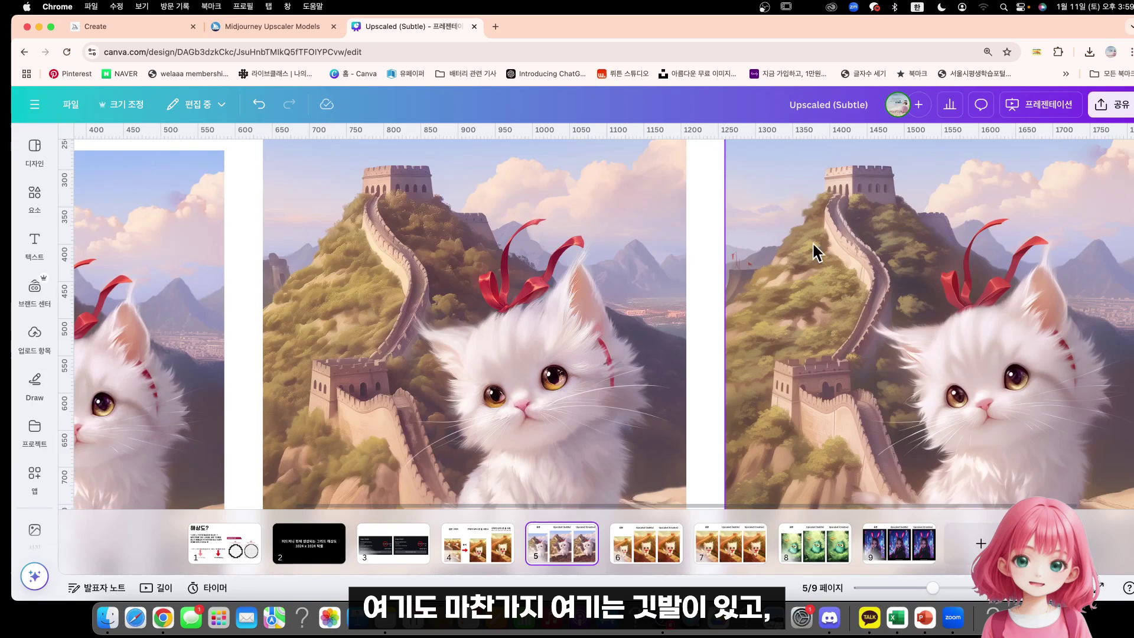
scroll(725, 501, "right", 2)
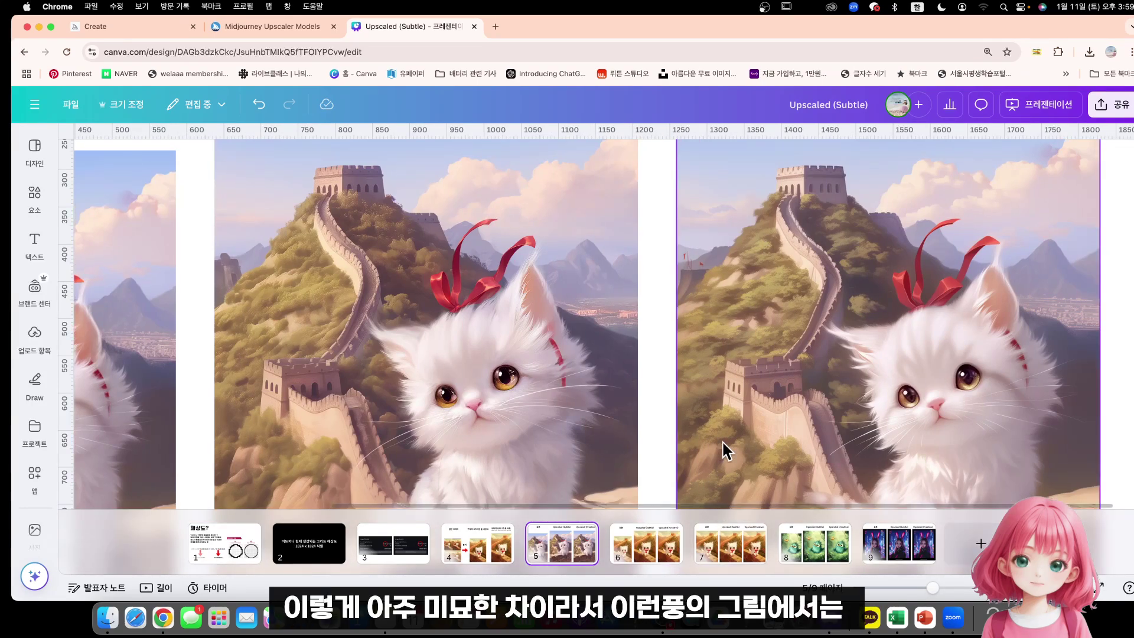
Step: Compare the original and Upscaled (Subtle) kitten images once more, from the Great Wall background down to the brick wall
left_click_drag(713, 506, 459, 506)
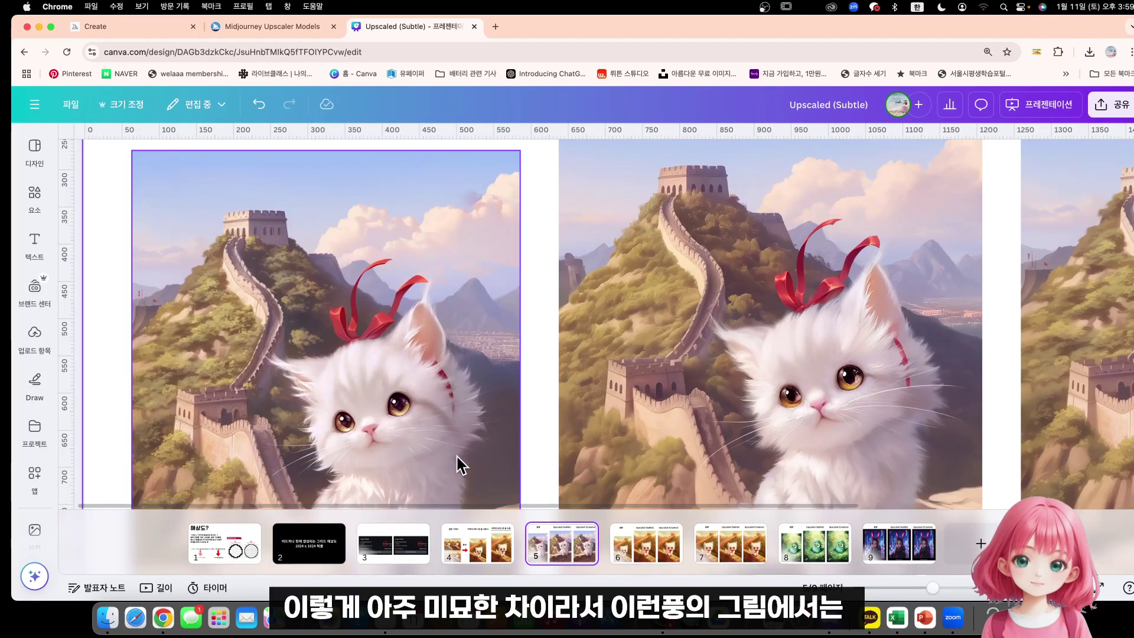
scroll(456, 455, "down", 5)
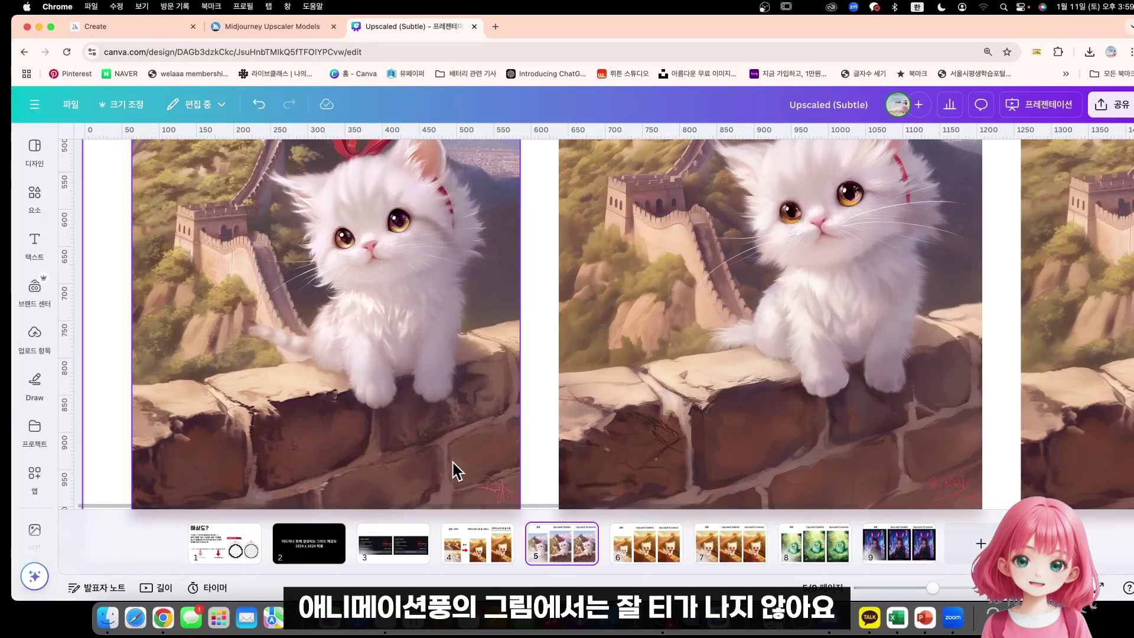
left_click_drag(495, 505, 591, 504)
scroll(786, 465, "up", 5)
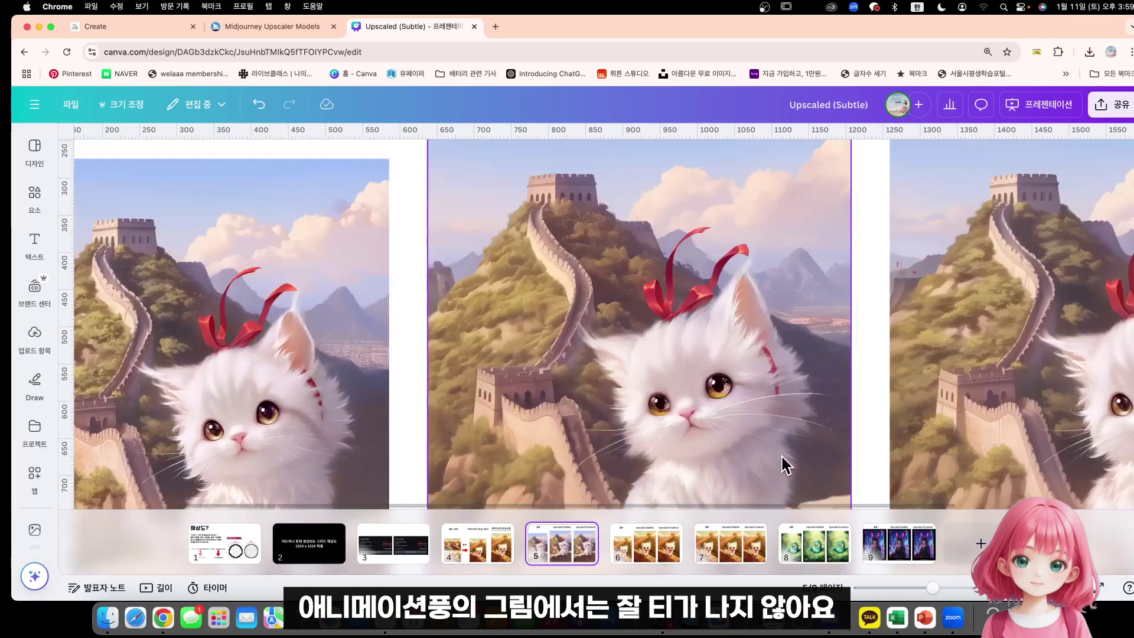
Step: Open page 6 and view its original, Subtle and Creative images of the fluffy white animal, whole and enlarged
left_click(646, 540)
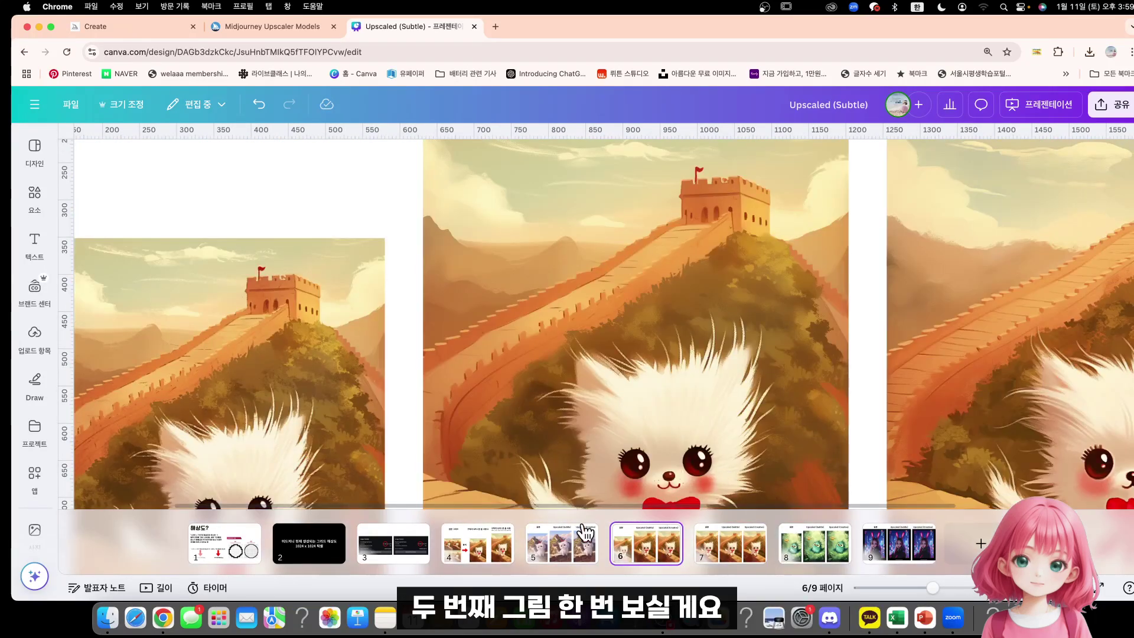
scroll(584, 504, "left", 2)
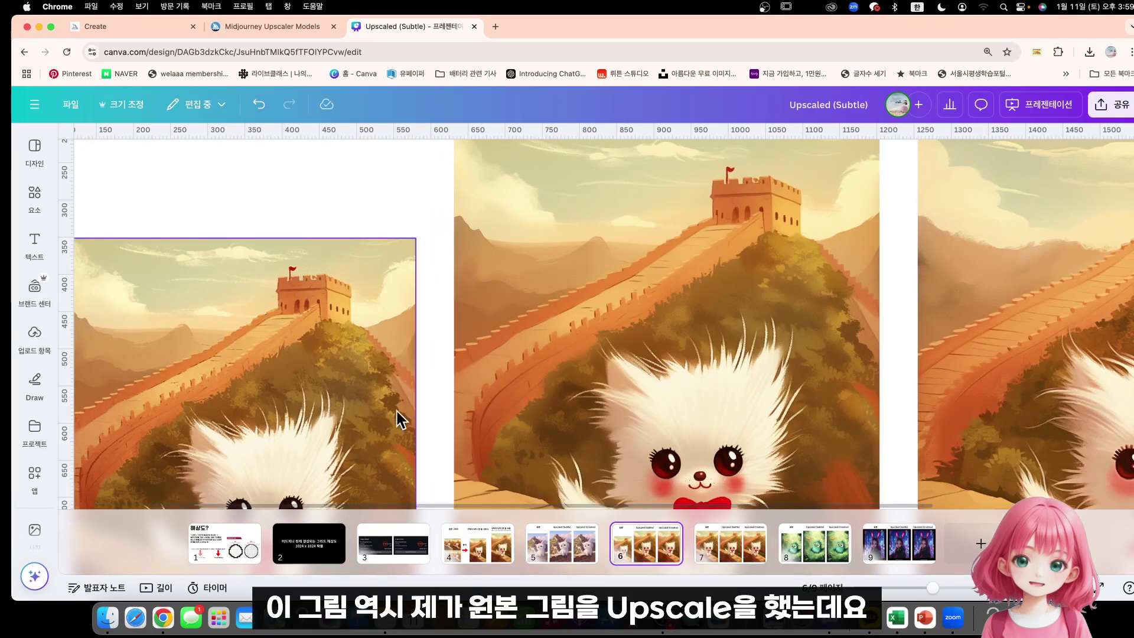
left_click_drag(932, 587, 908, 588)
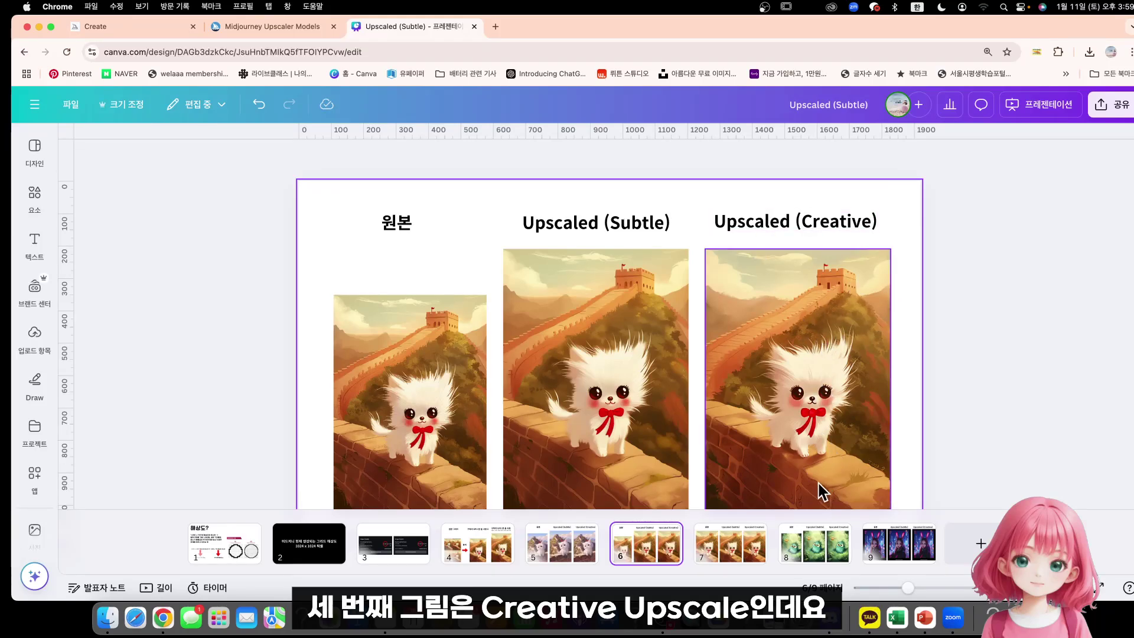
left_click_drag(908, 588, 939, 589)
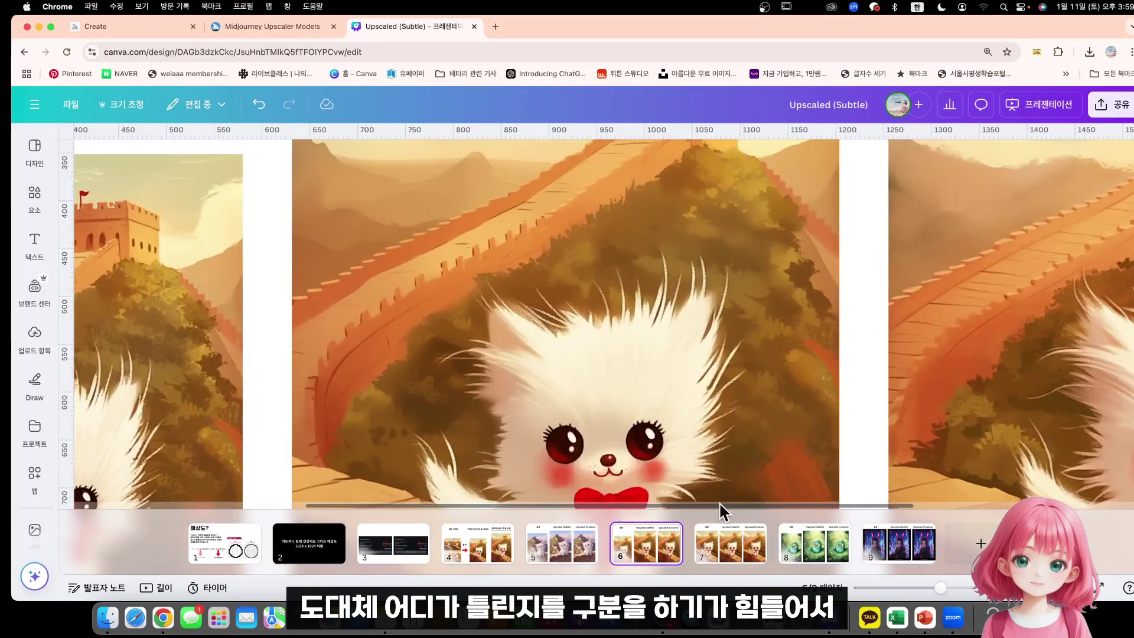
Step: Compare the fluffy white animal's eyelashes, face and fur across the original, Upscaled (Subtle) and Upscaled (Creative) images
scroll(710, 505, "left", 5)
scroll(632, 502, "down", 4)
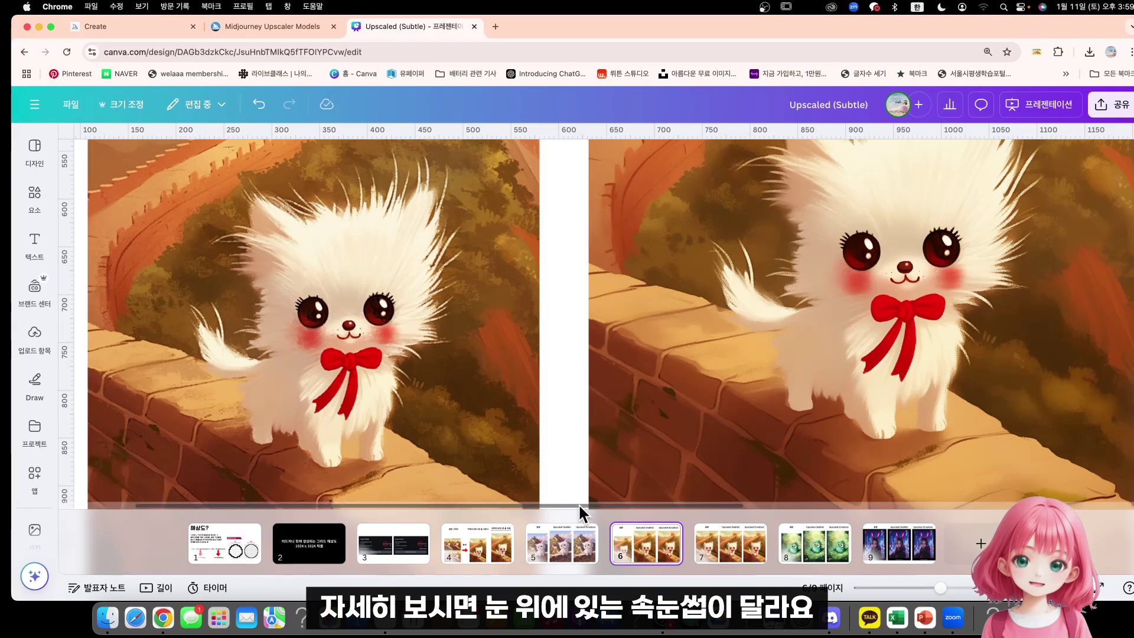
left_click_drag(579, 505, 571, 505)
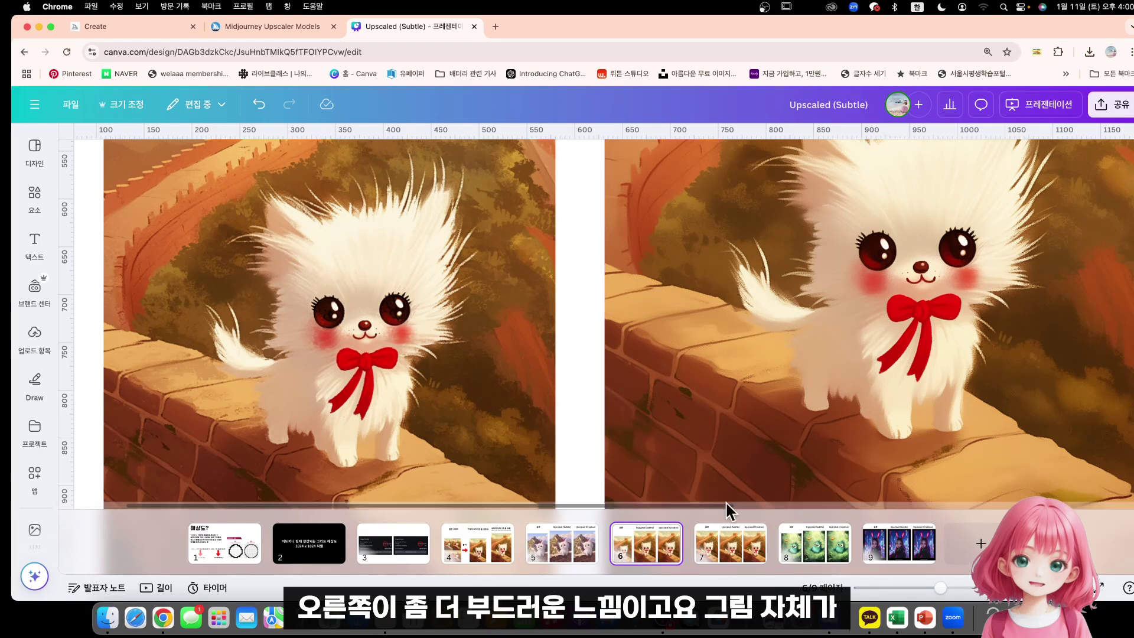
left_click_drag(679, 505, 1004, 487)
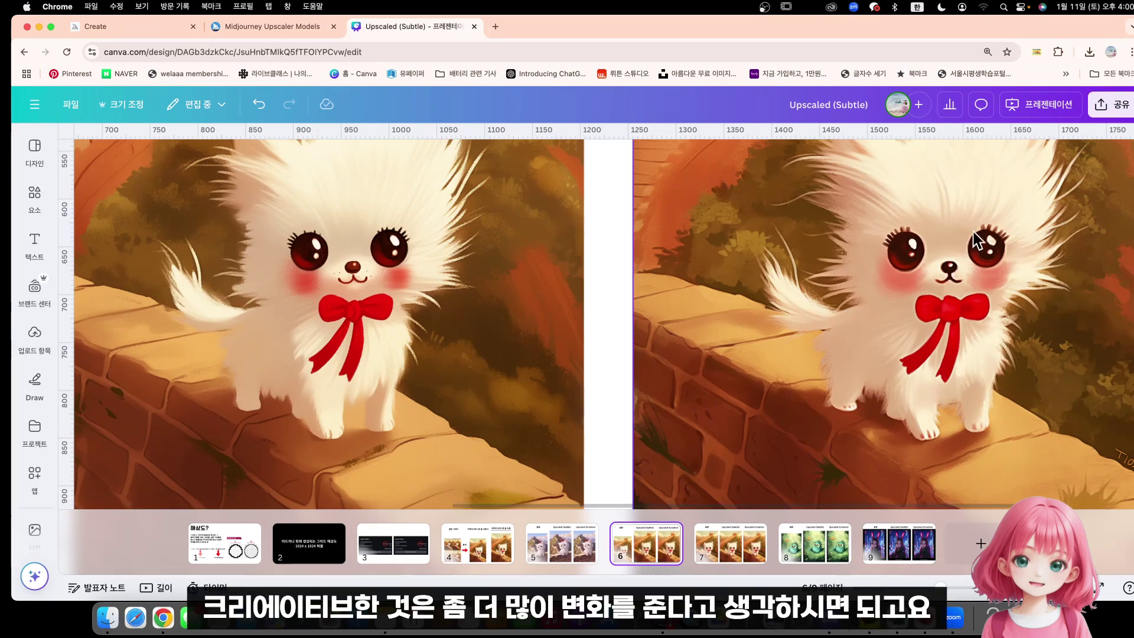
left_click_drag(853, 501, 562, 501)
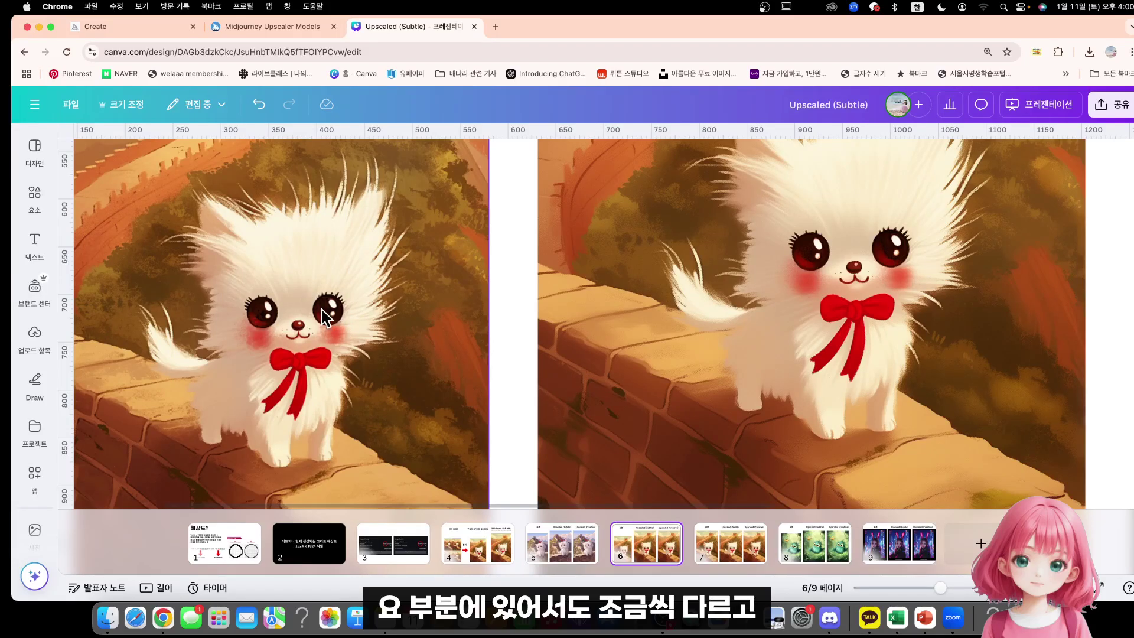
Step: Compare the Great Wall watchtower's openings across the three page 6 images, and the animal's fur between Subtle and Creative
scroll(322, 401, "up", 5)
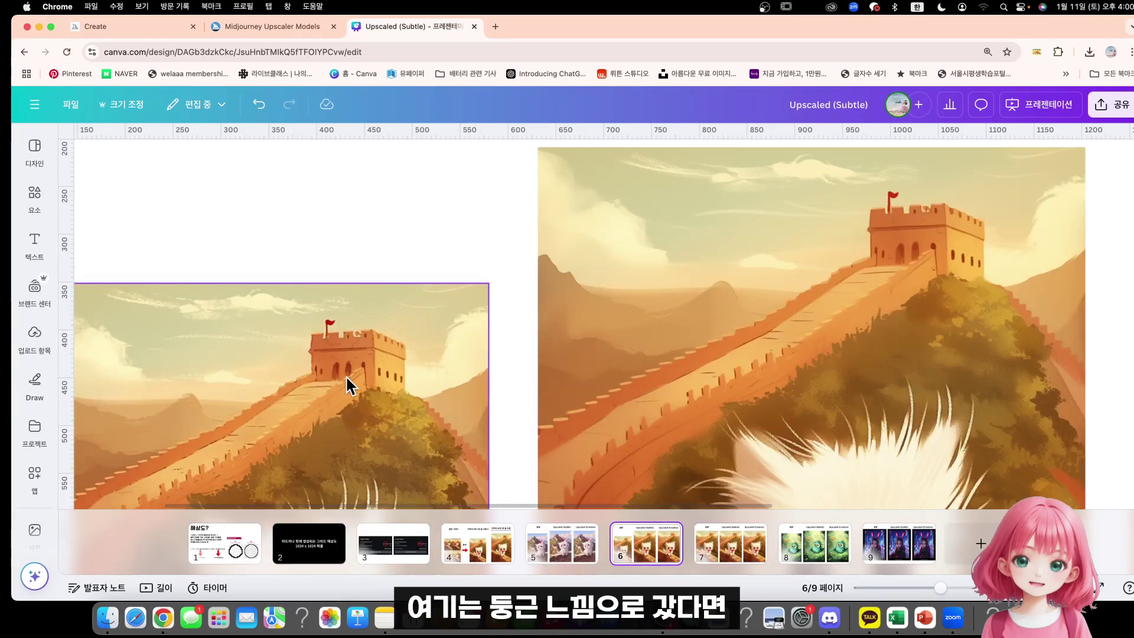
scroll(808, 487, "right", 5)
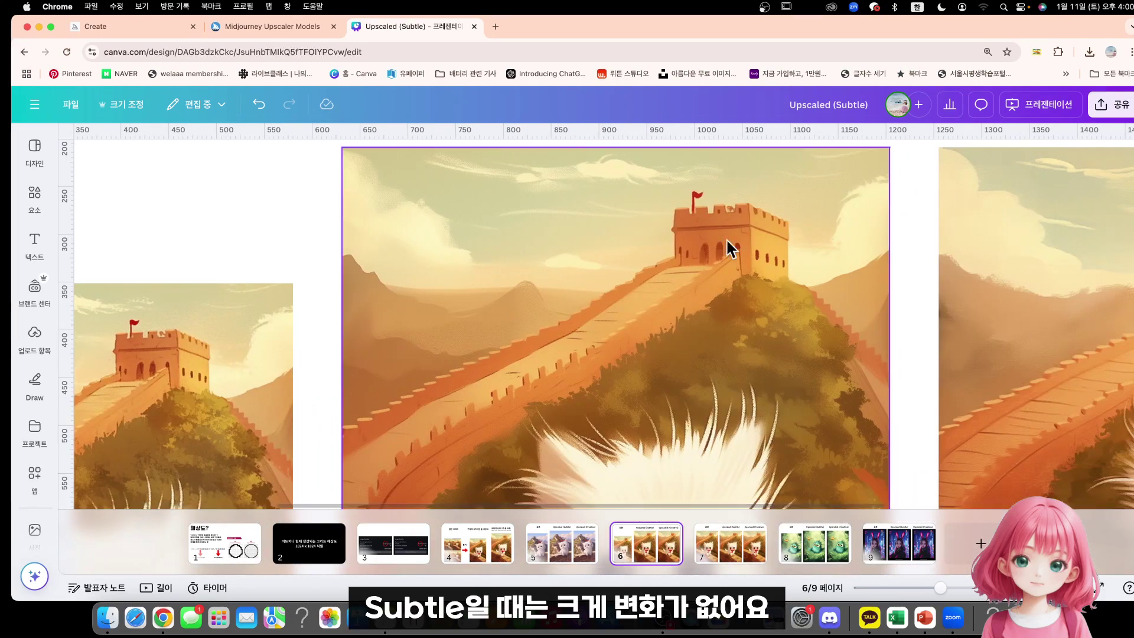
left_click_drag(509, 502, 731, 511)
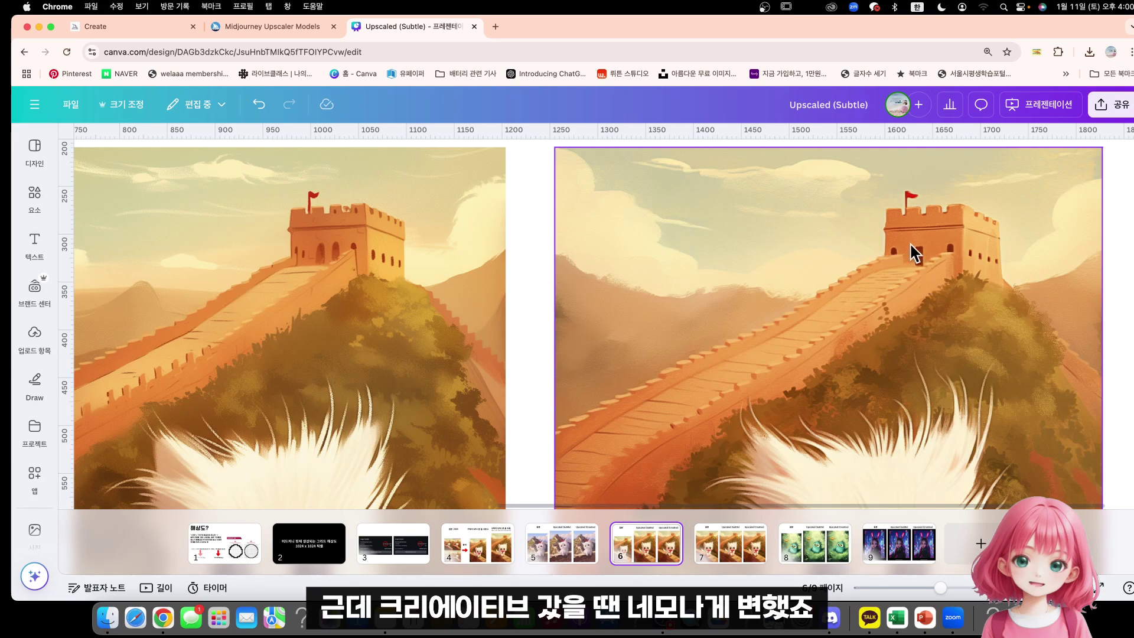
left_click_drag(810, 501, 730, 505)
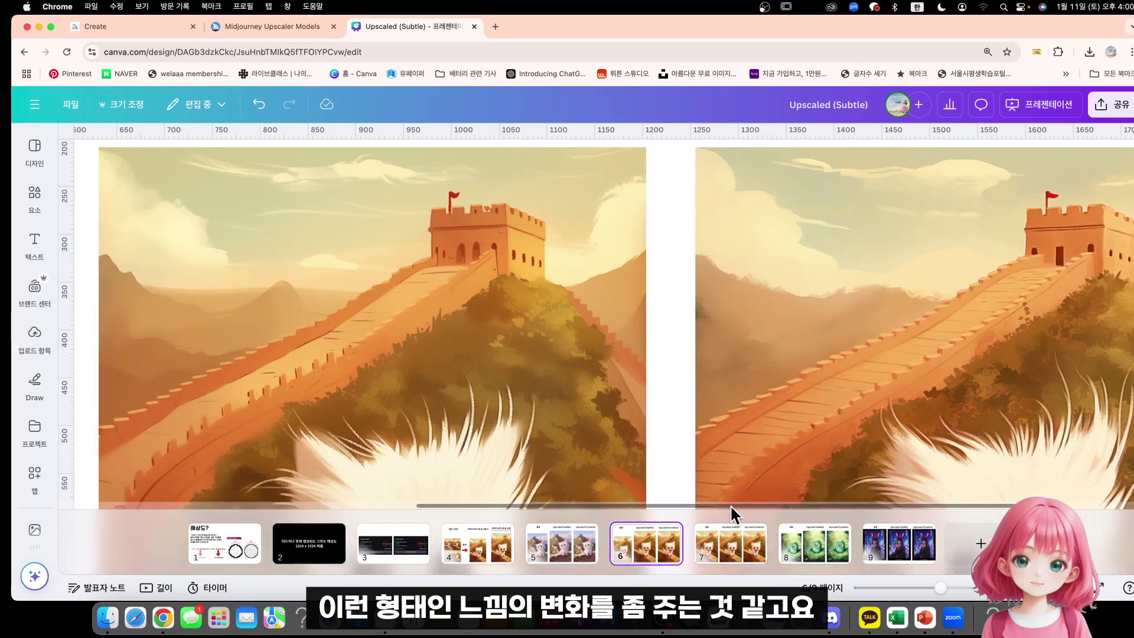
scroll(854, 444, "down", 5)
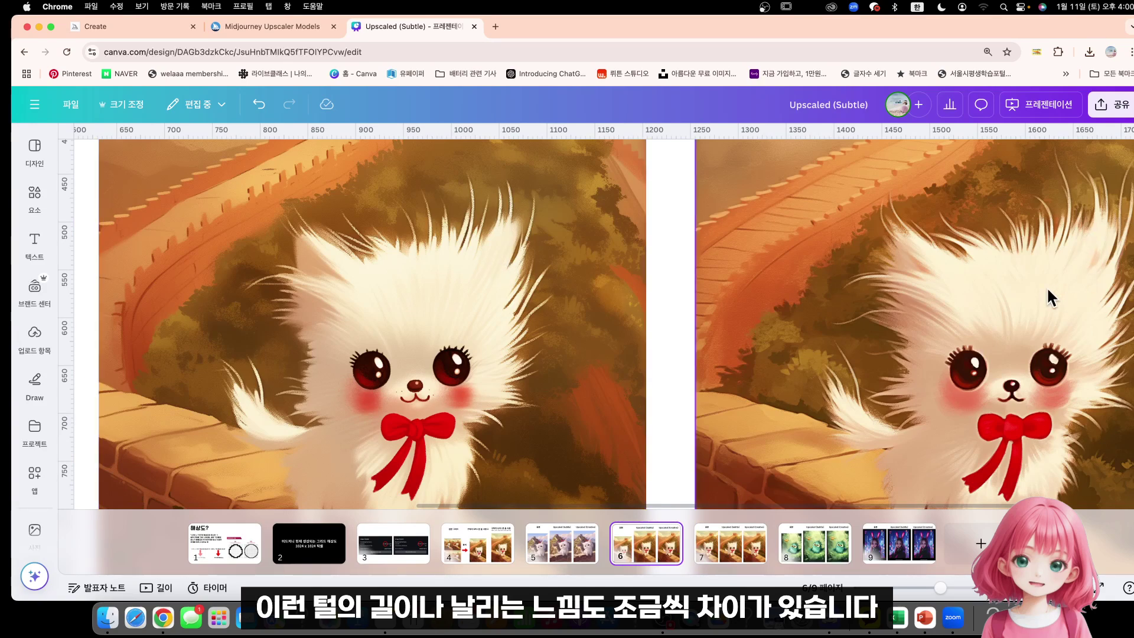
scroll(777, 471, "down", 10)
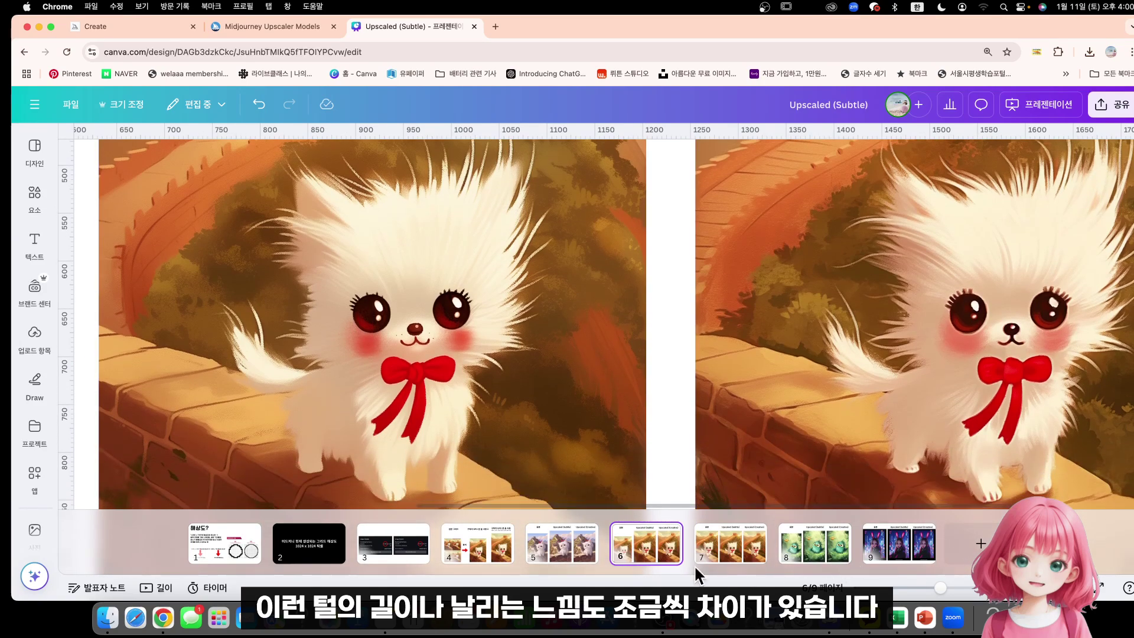
Step: Undo the accidental move of the Upscaled (Subtle) image and review the three page 6 images from brick wall to watchtower
left_click(910, 588)
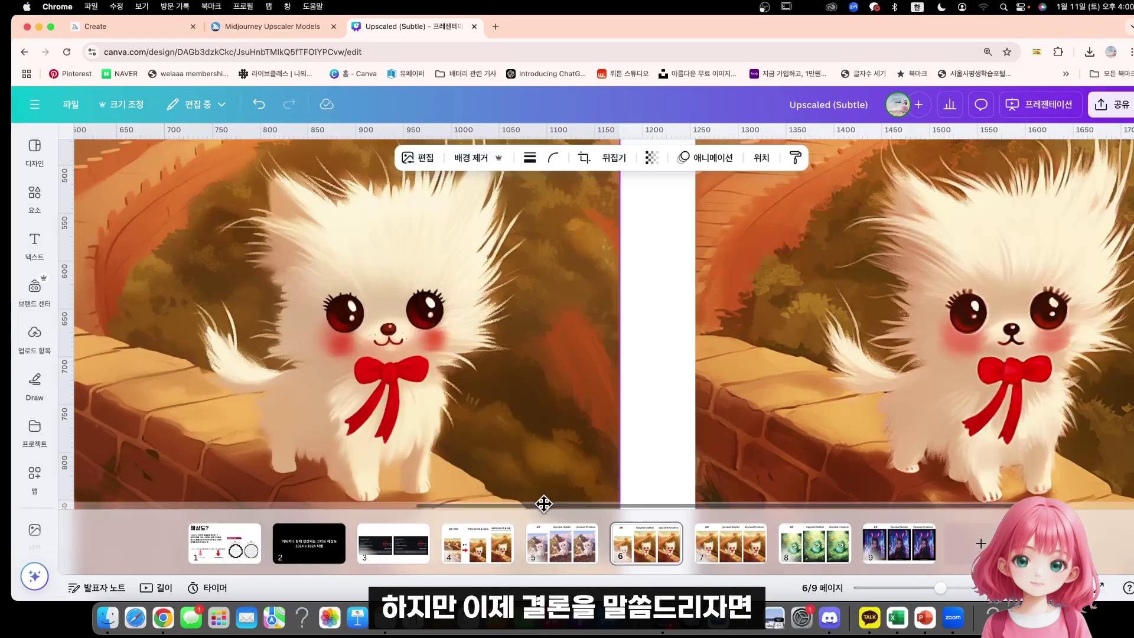
key("super+z")
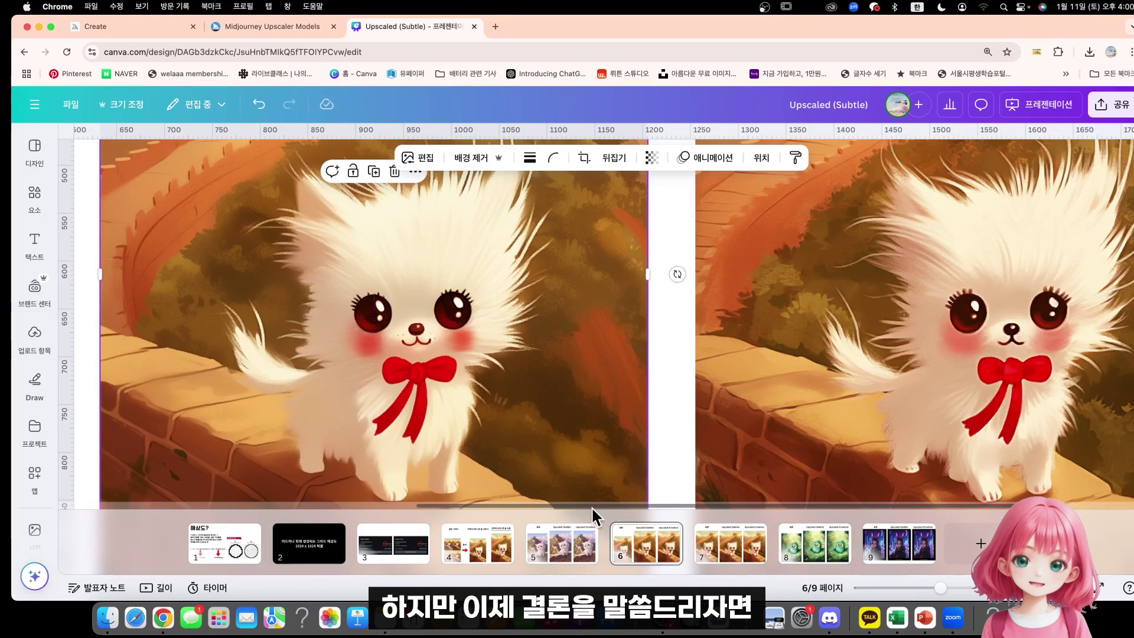
left_click_drag(614, 506, 501, 450)
scroll(501, 450, "down", 3)
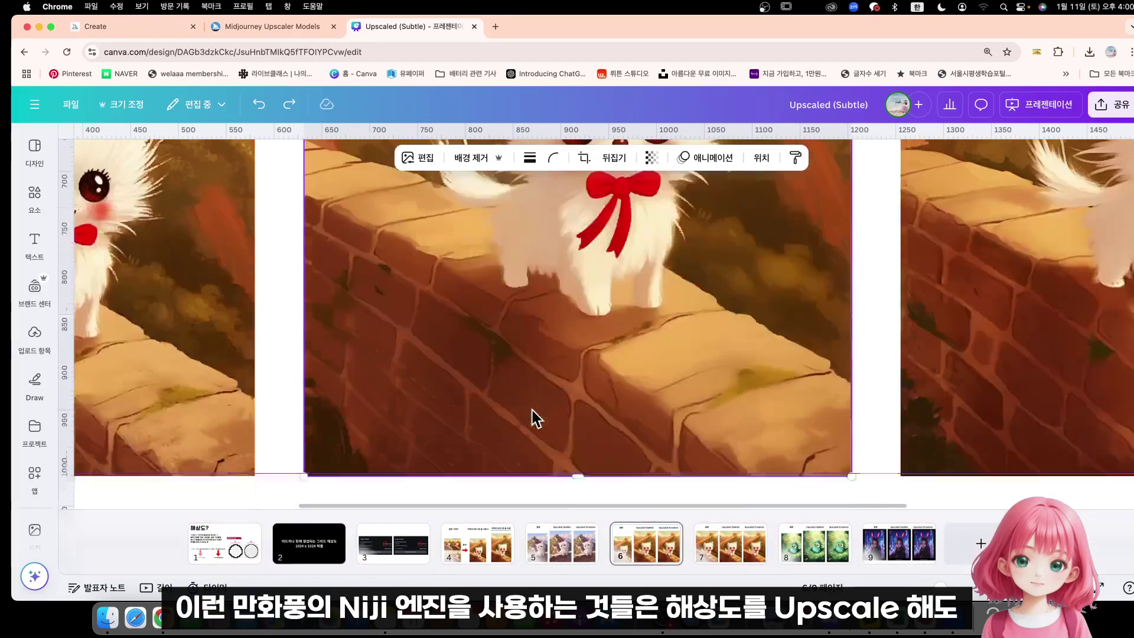
left_click_drag(943, 589, 929, 589)
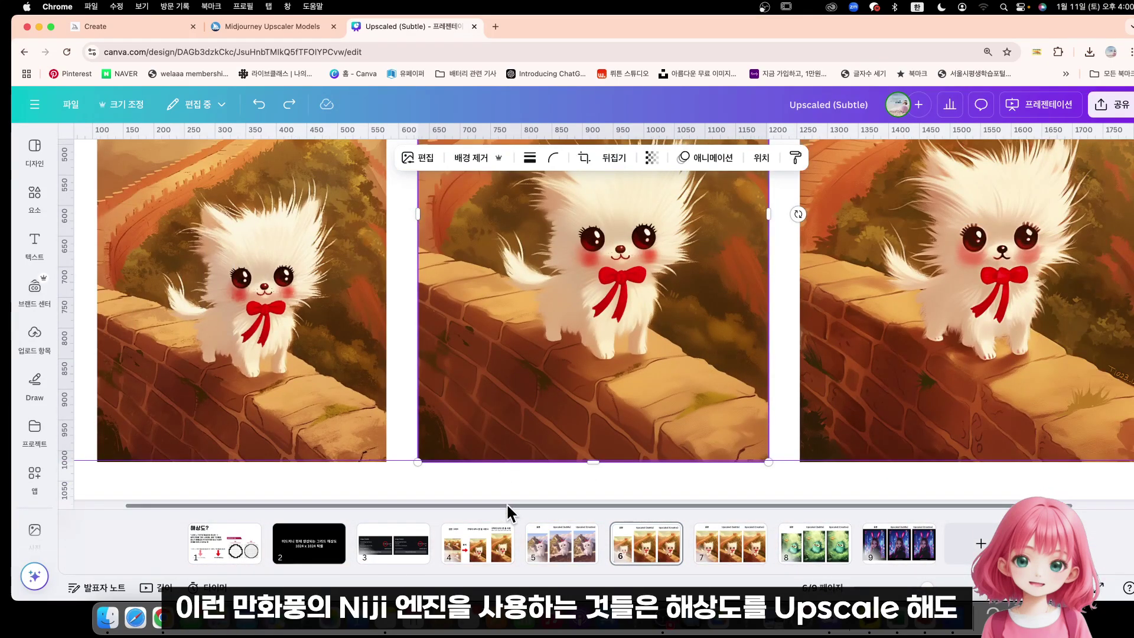
left_click_drag(506, 505, 449, 506)
scroll(496, 427, "up", 3)
scroll(499, 427, "up", 5)
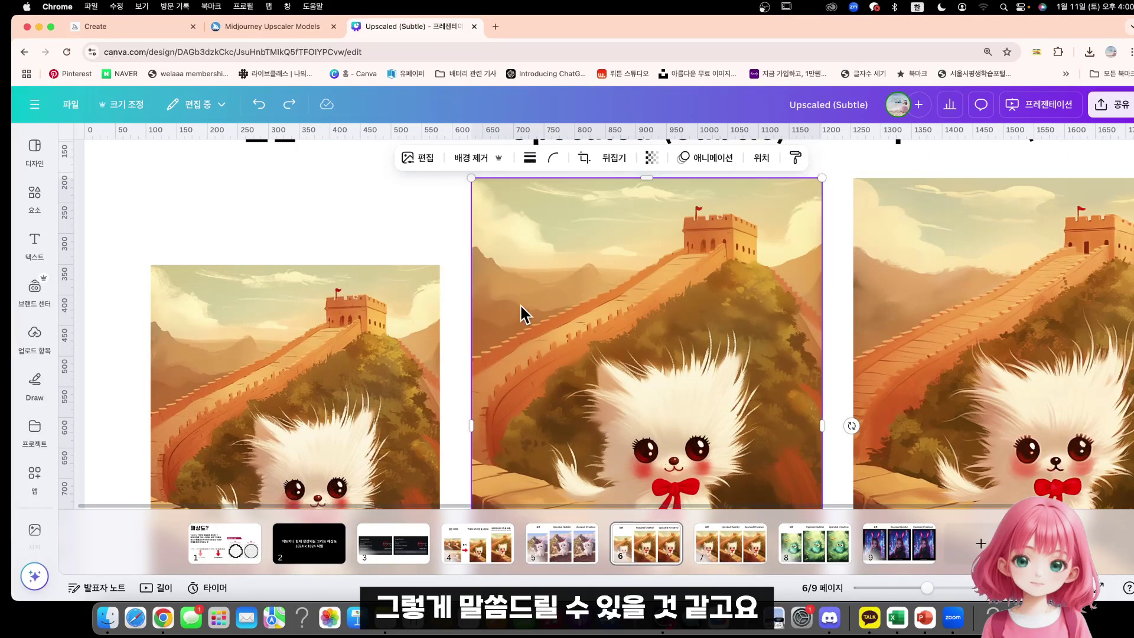
scroll(523, 314, "down", 5)
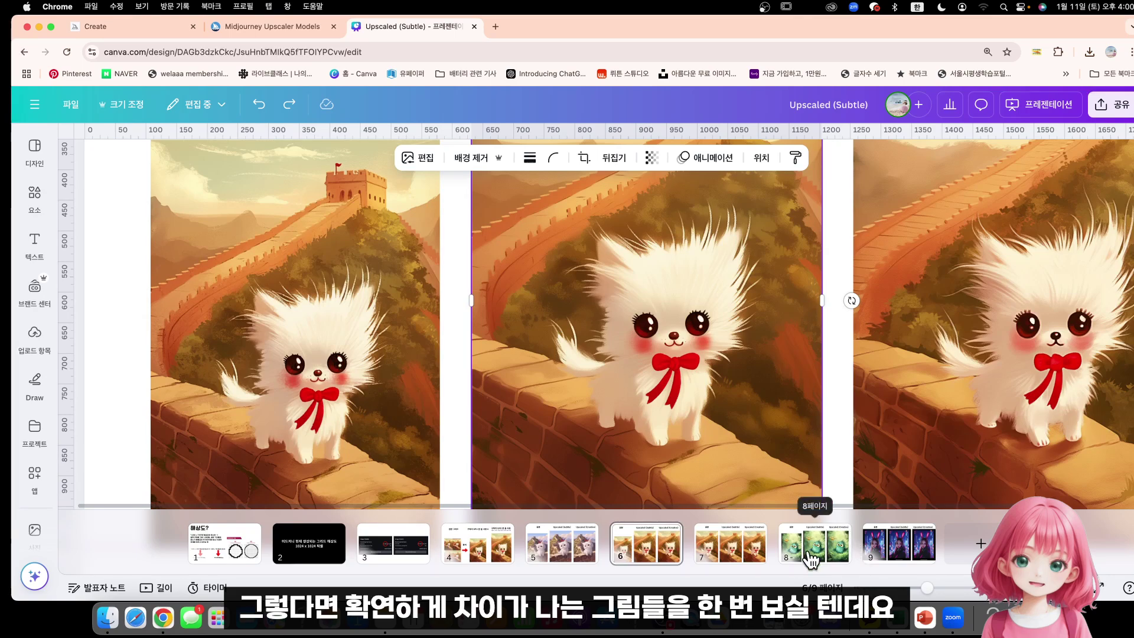
Step: View the green bird comparison on page 8, and enlarge the images of the woman with rabbit ears on page 9
left_click(829, 556)
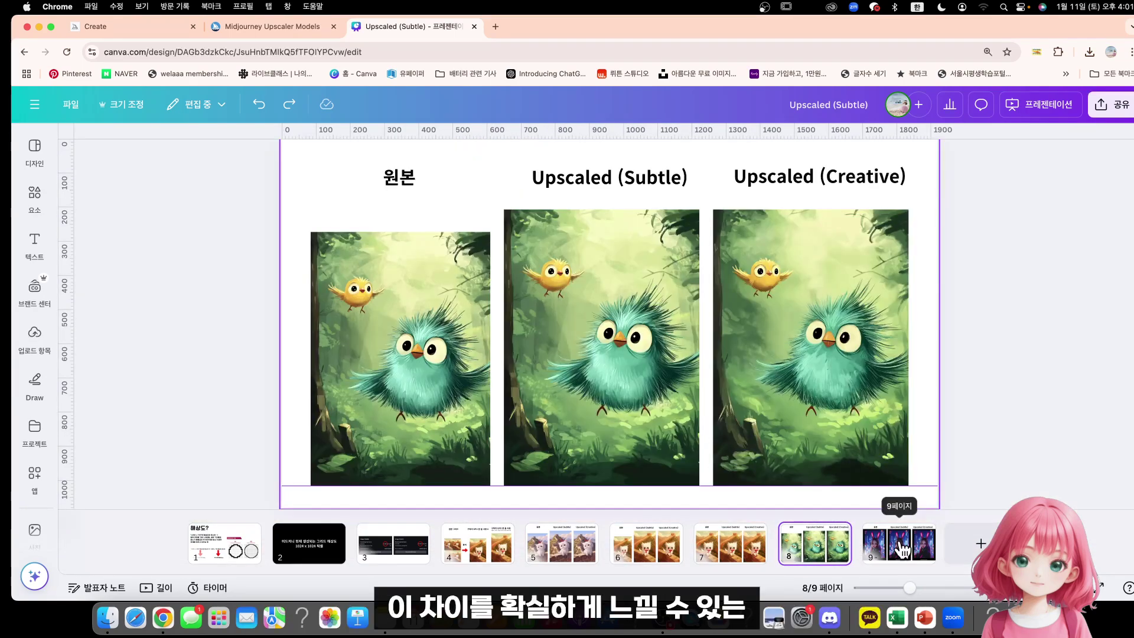
left_click(902, 550)
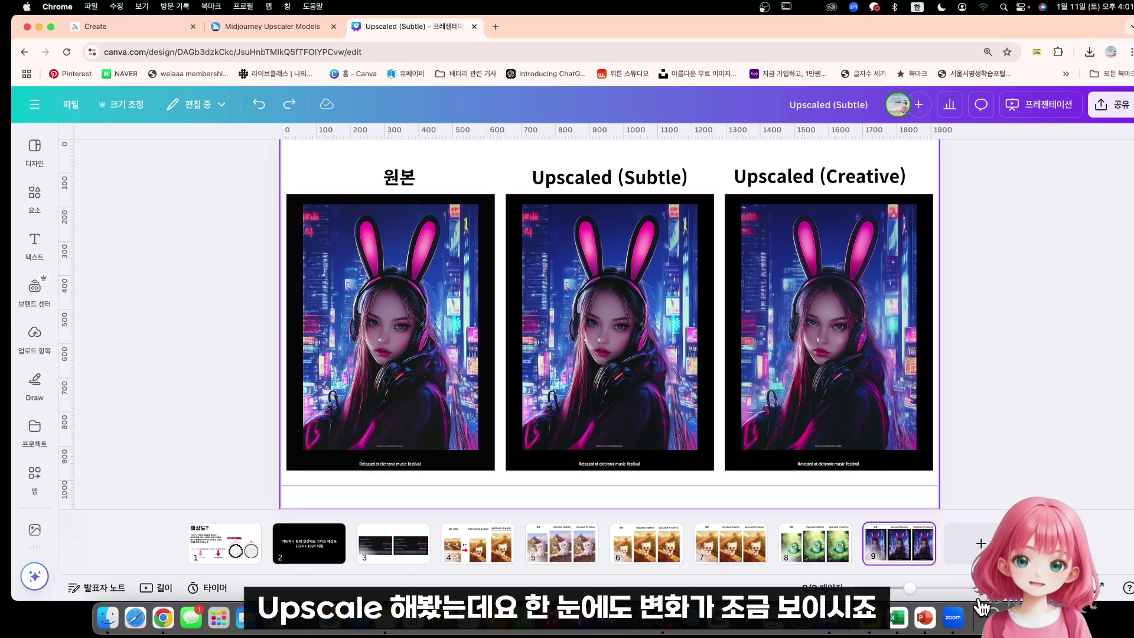
mouse_move(911, 588)
left_mouse_down()
mouse_move(927, 587)
mouse_move(900, 589)
mouse_move(914, 591)
left_mouse_up()
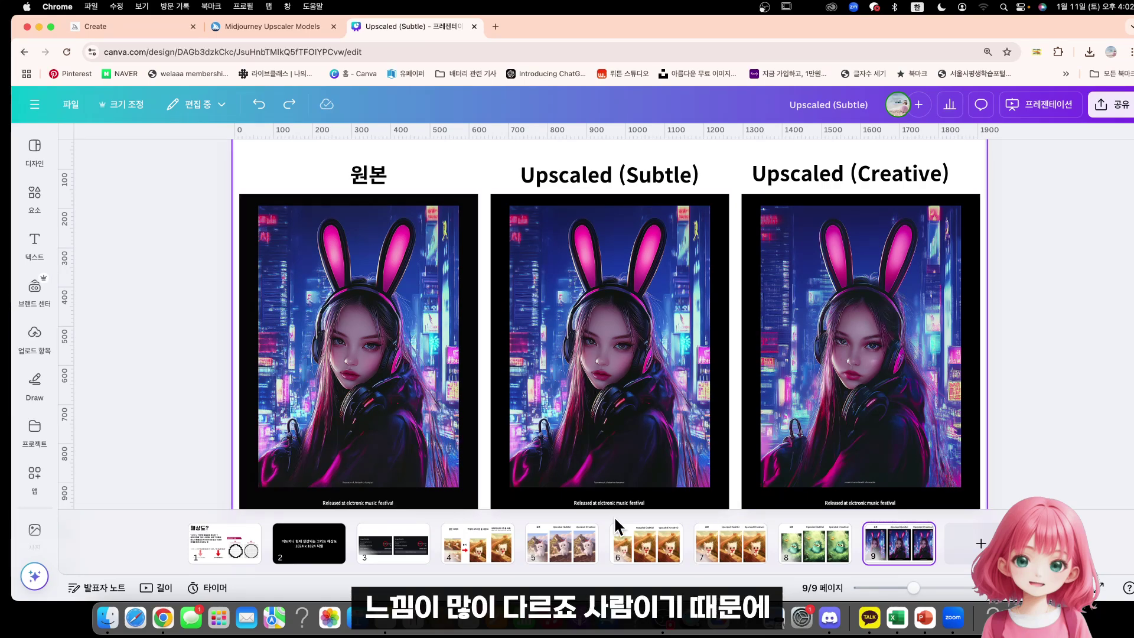
left_click(931, 588)
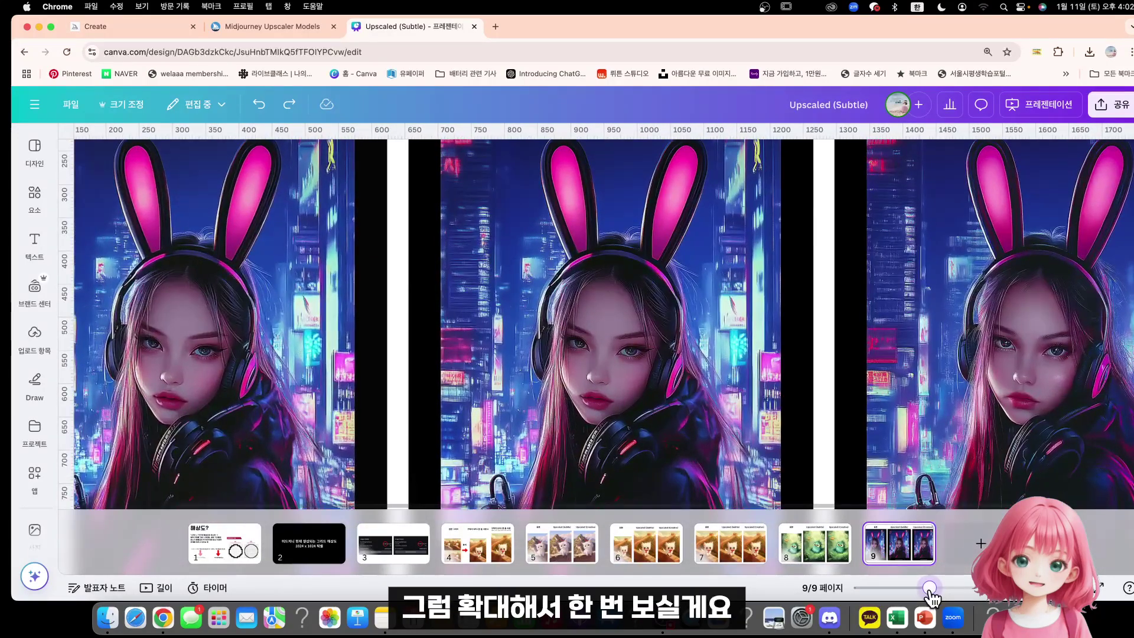
left_click_drag(464, 502, 365, 500)
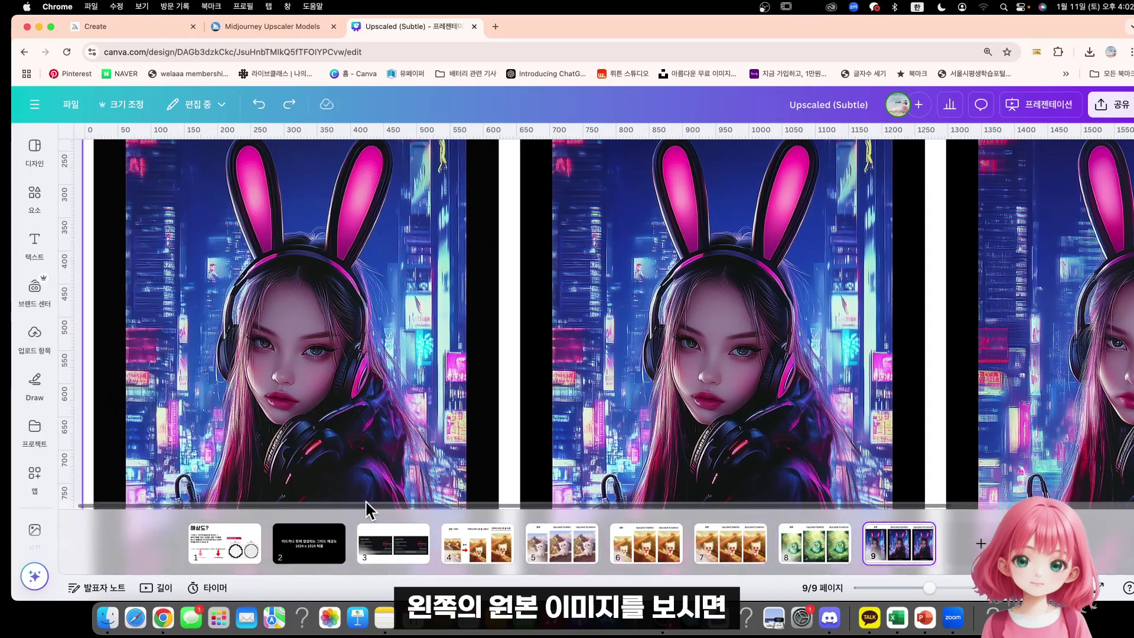
Step: Compare the woman's face, hair and neon background at higher magnification between the original and Upscaled (Subtle) images
left_click(940, 589)
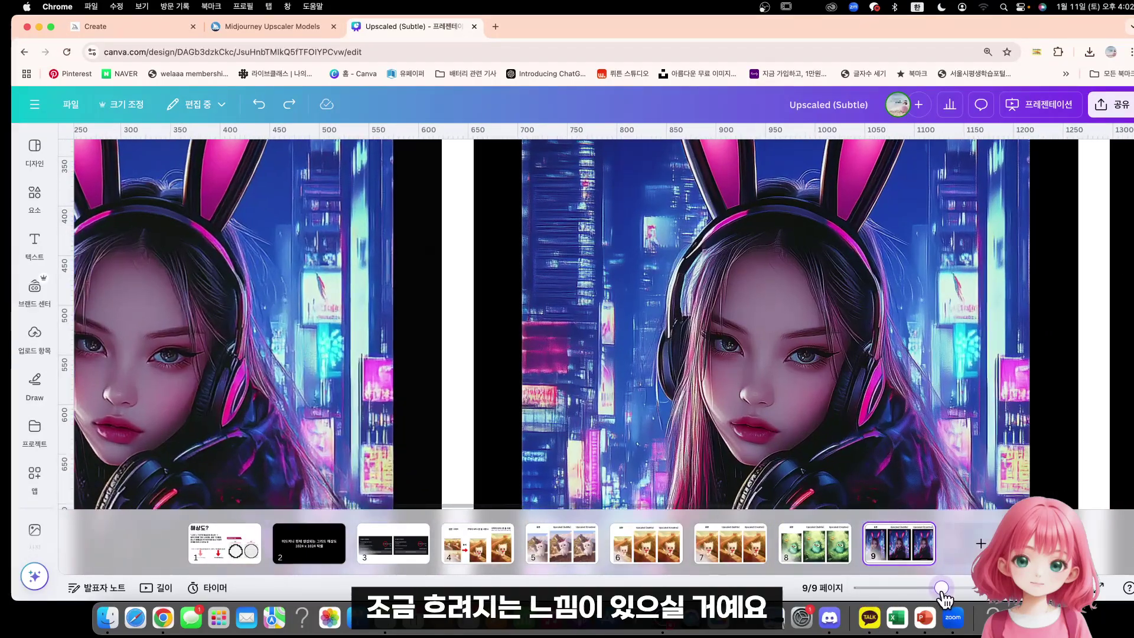
left_click_drag(940, 590, 945, 590)
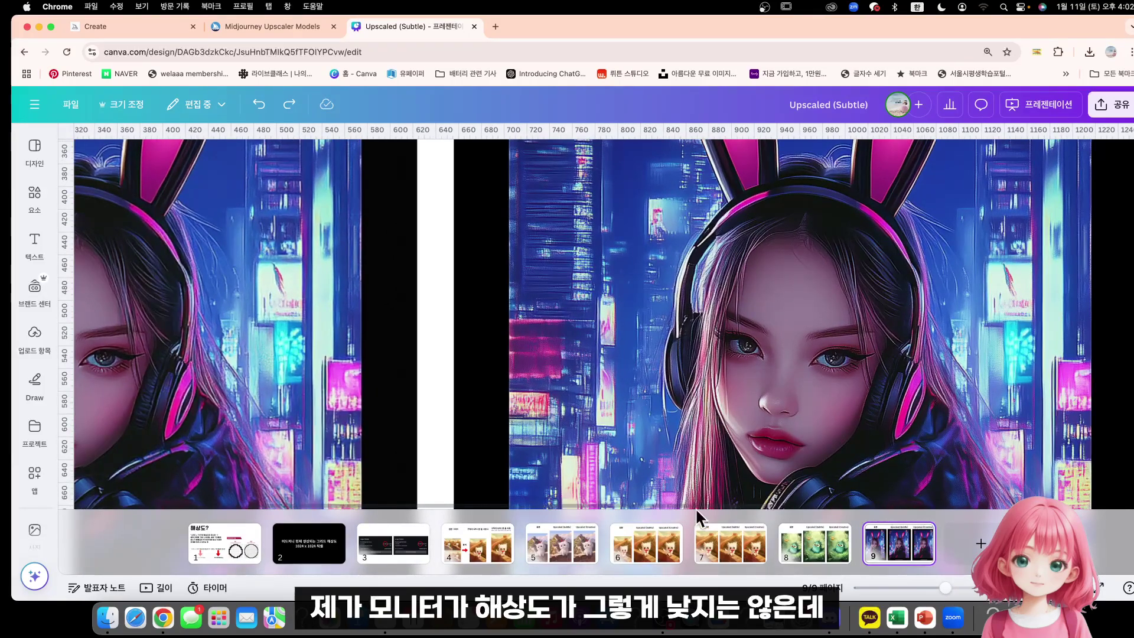
left_click_drag(694, 503, 585, 502)
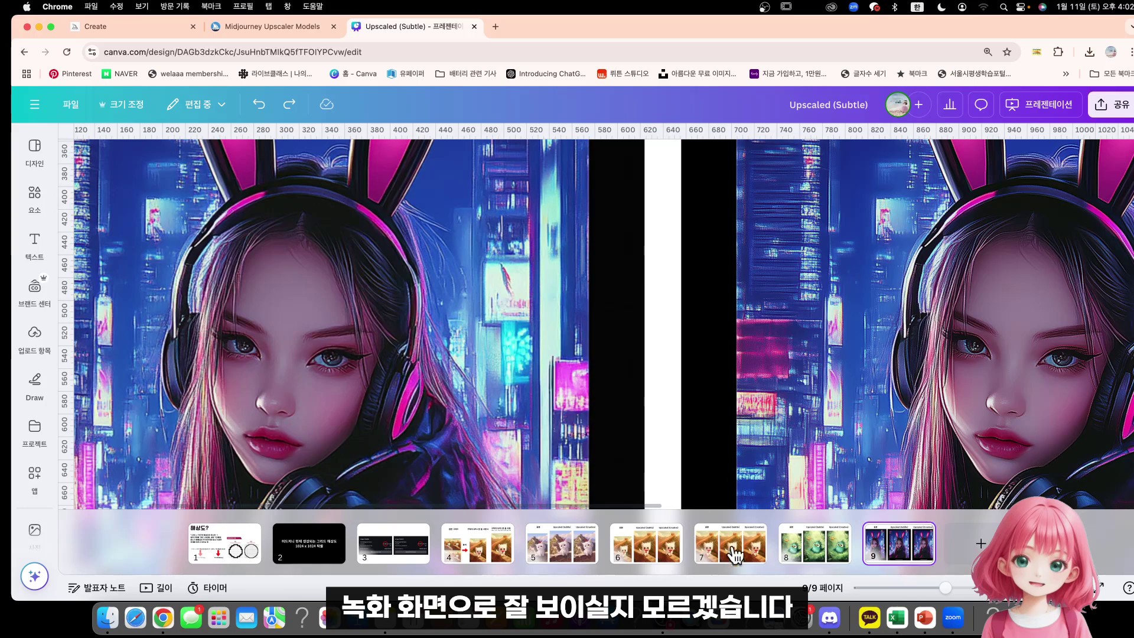
left_click_drag(640, 505, 664, 506)
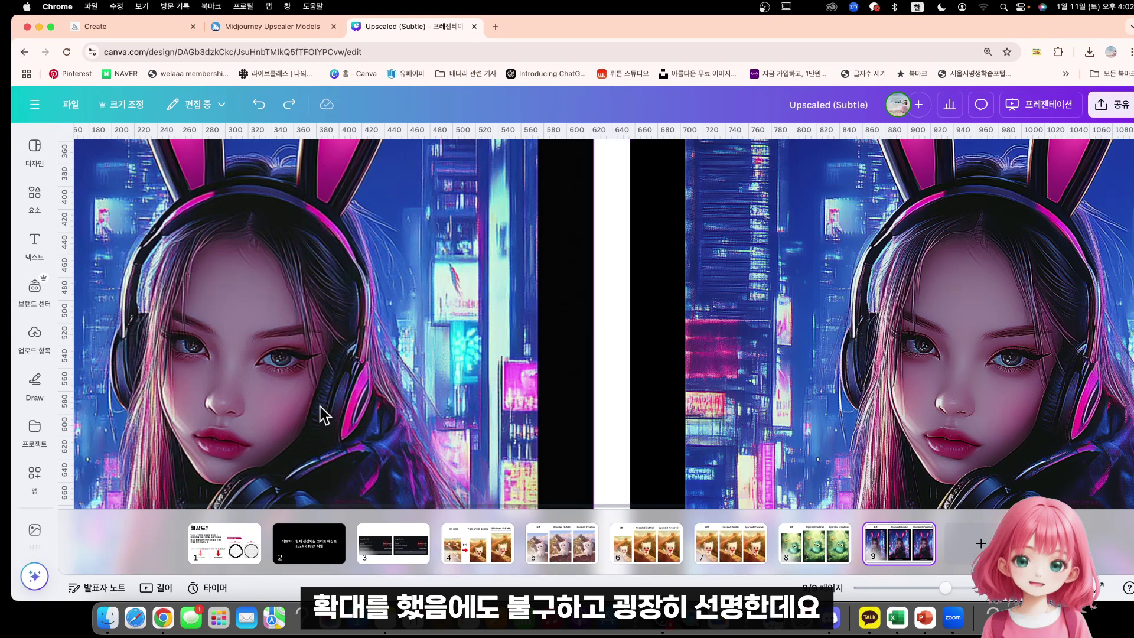
scroll(580, 508, "left", 2)
scroll(578, 502, "left", 3)
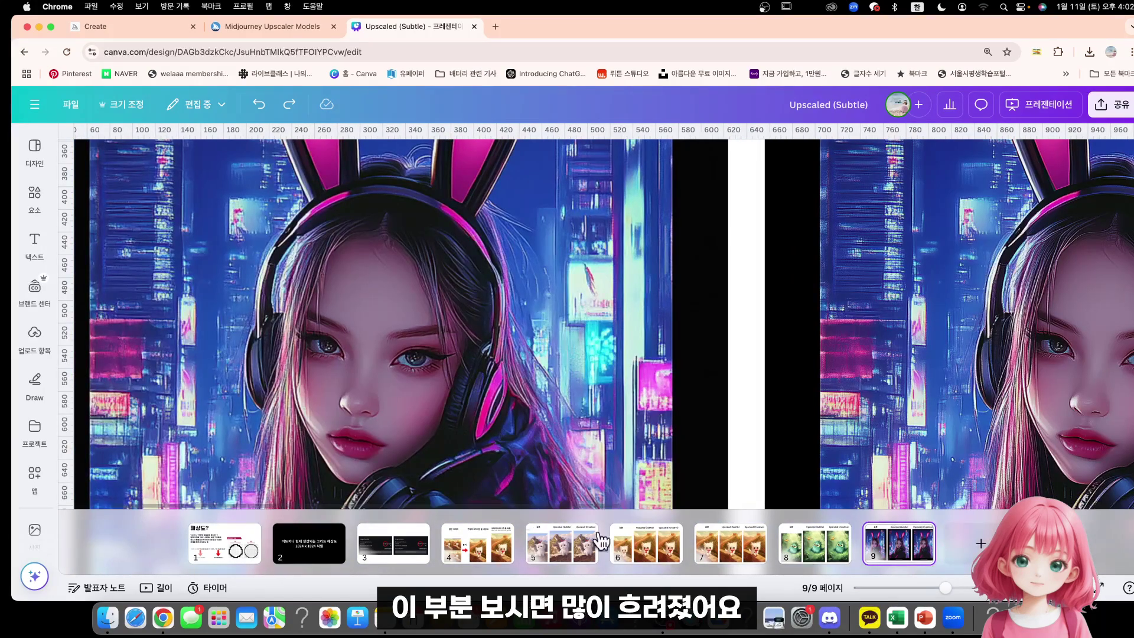
Step: Enlarge the original image further to examine the woman's face, eyes and hair strands
left_click_drag(946, 588, 958, 588)
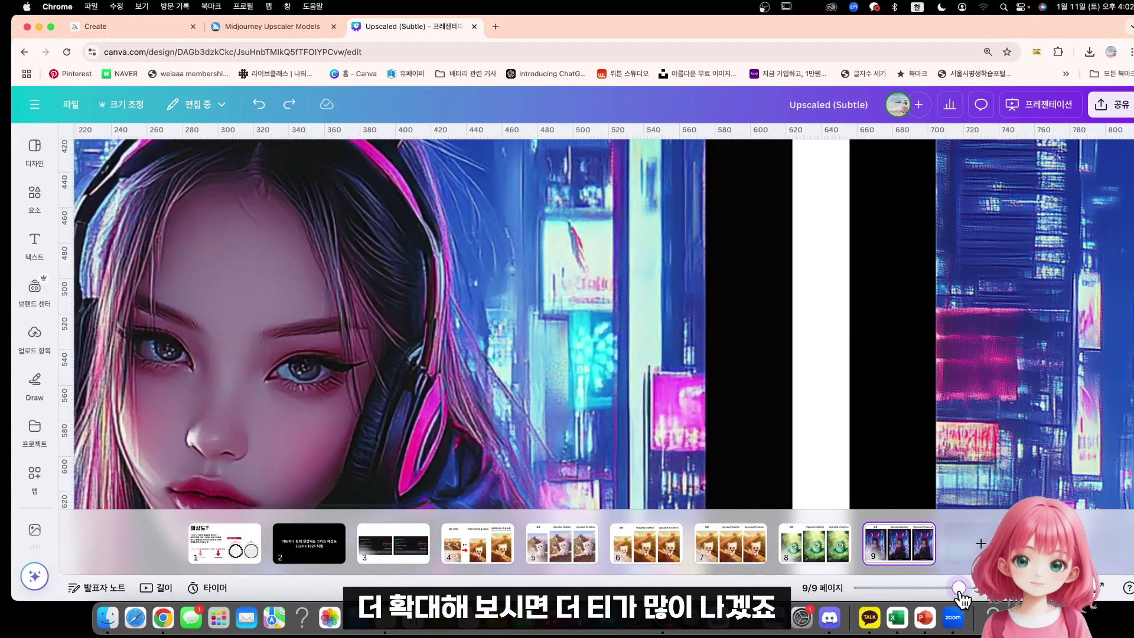
left_click_drag(313, 502, 260, 501)
scroll(370, 392, "left", 5)
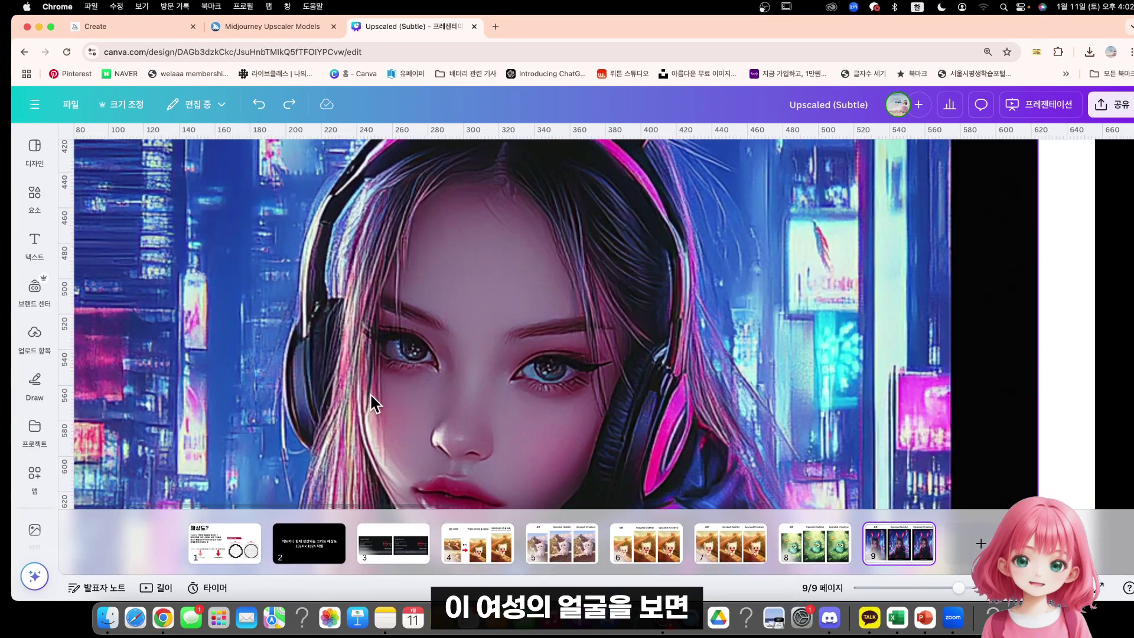
Step: Compare the woman's eyes, hair and cheek details at high magnification across the original, Upscaled (Subtle) and Upscaled (Creative) images
scroll(369, 392, "down", 2)
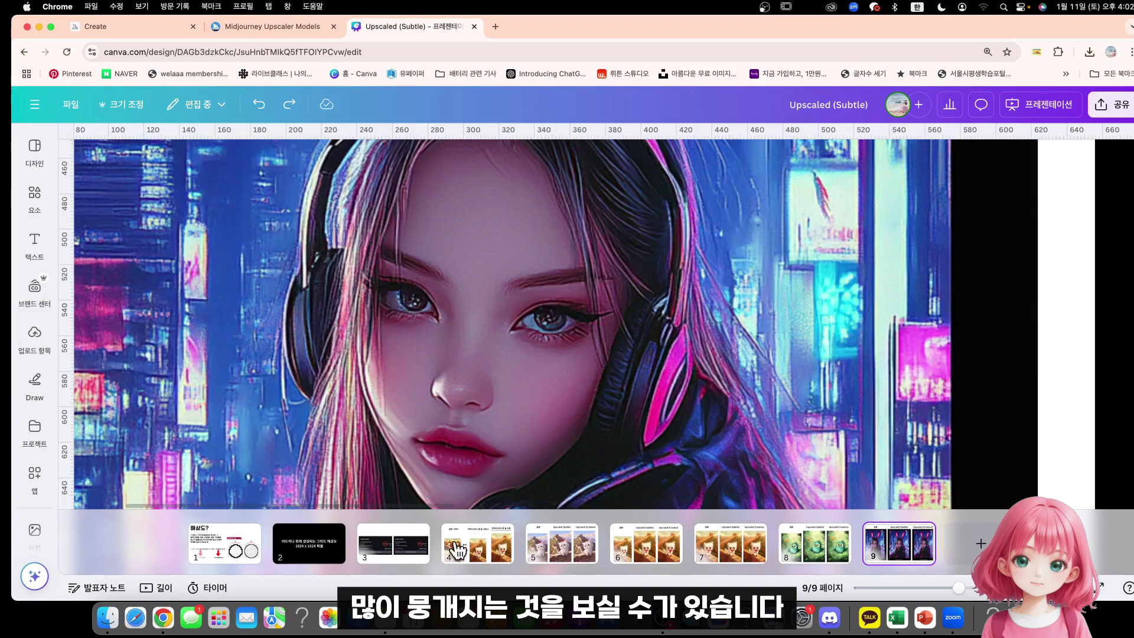
left_click_drag(407, 506, 696, 515)
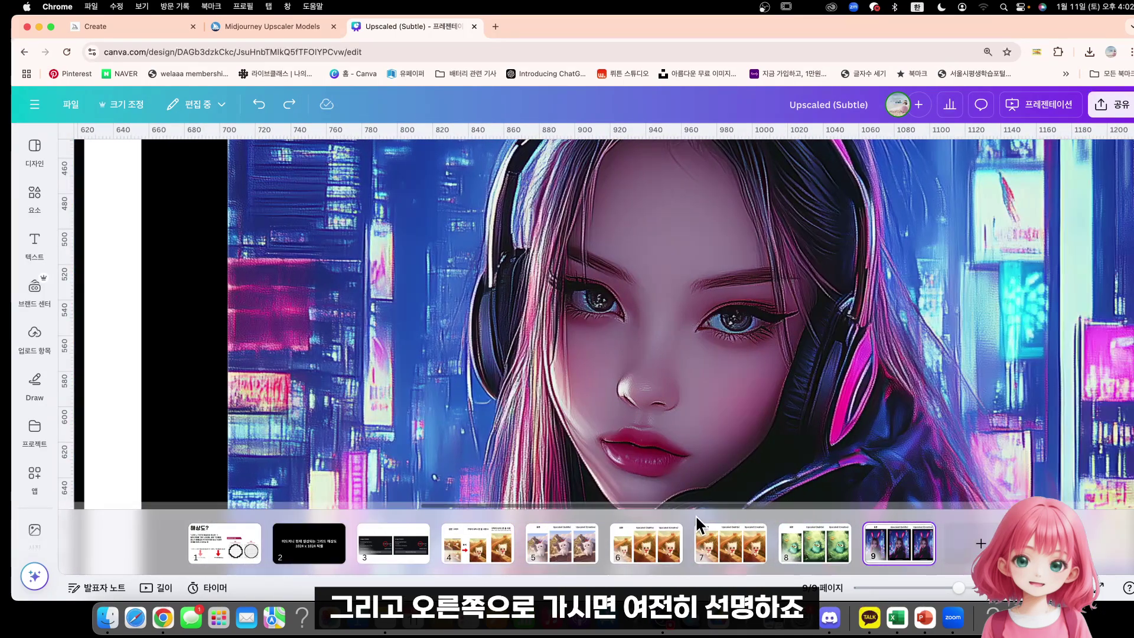
left_click_drag(522, 501, 715, 501)
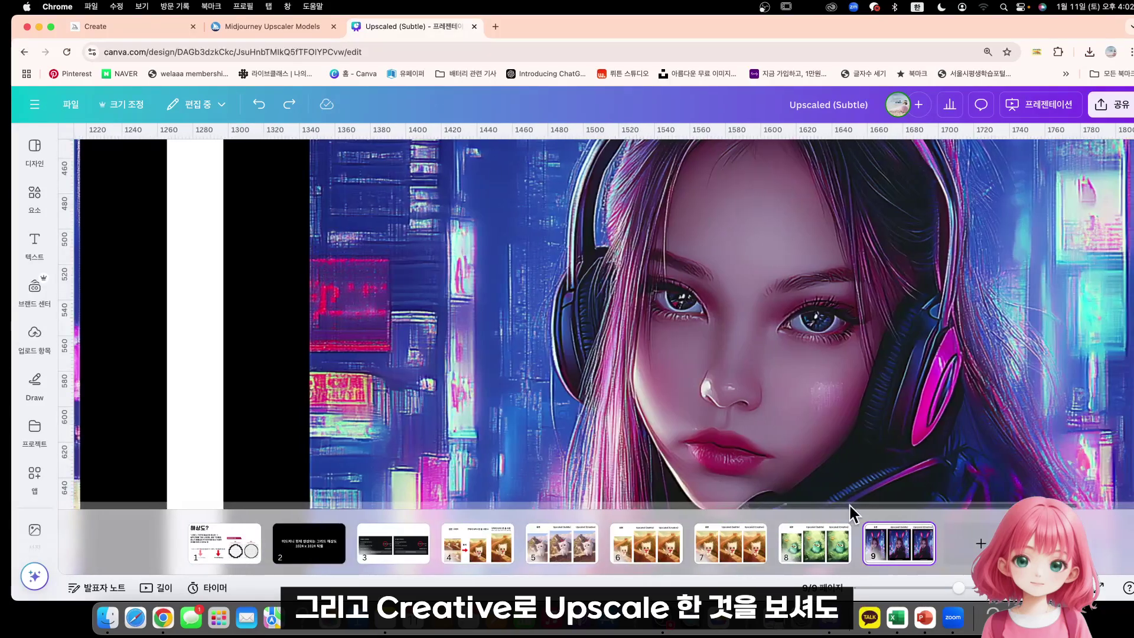
left_click_drag(849, 503, 863, 505)
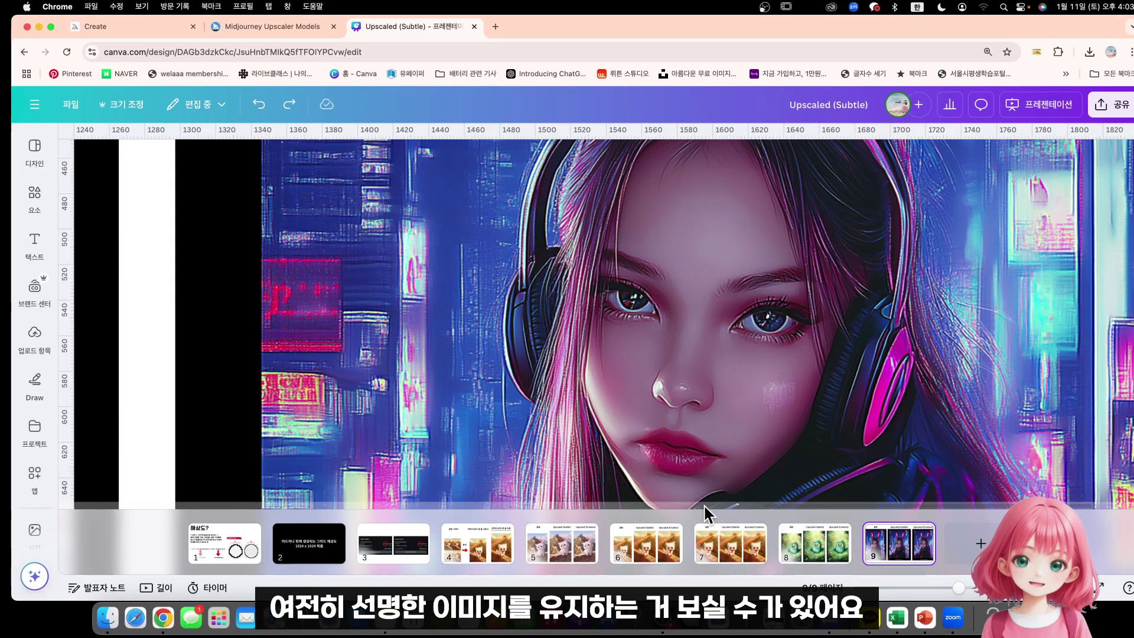
left_click_drag(703, 504, 693, 504)
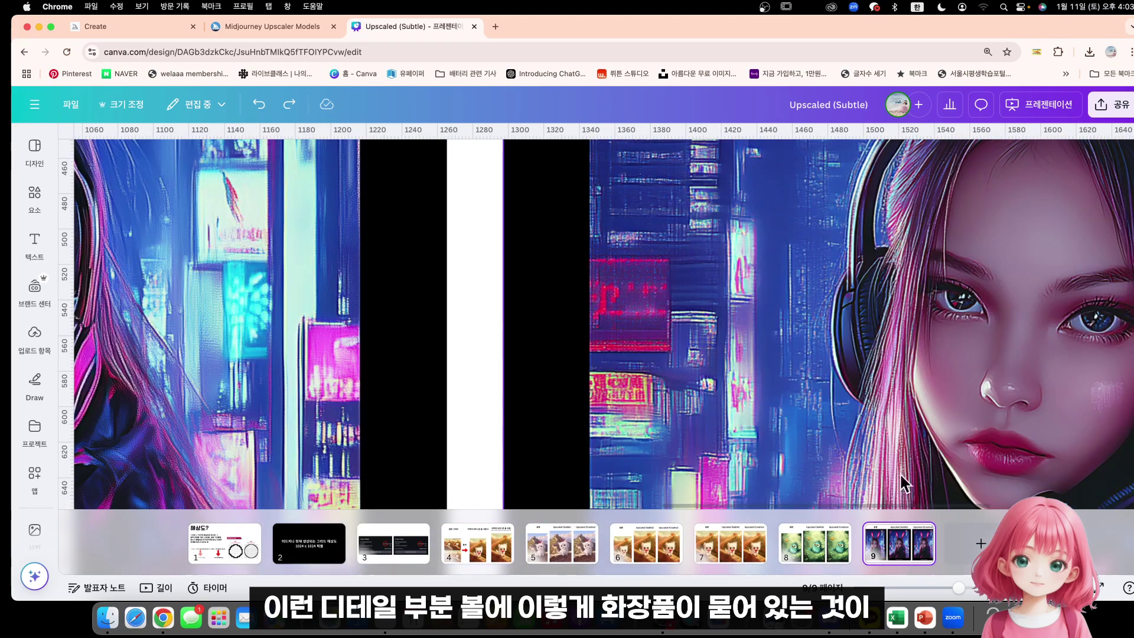
left_click_drag(824, 505, 589, 544)
Step: Reduce the magnification on page 9 and review the three images of the woman with rabbit ears side by side
left_click_drag(959, 589, 924, 592)
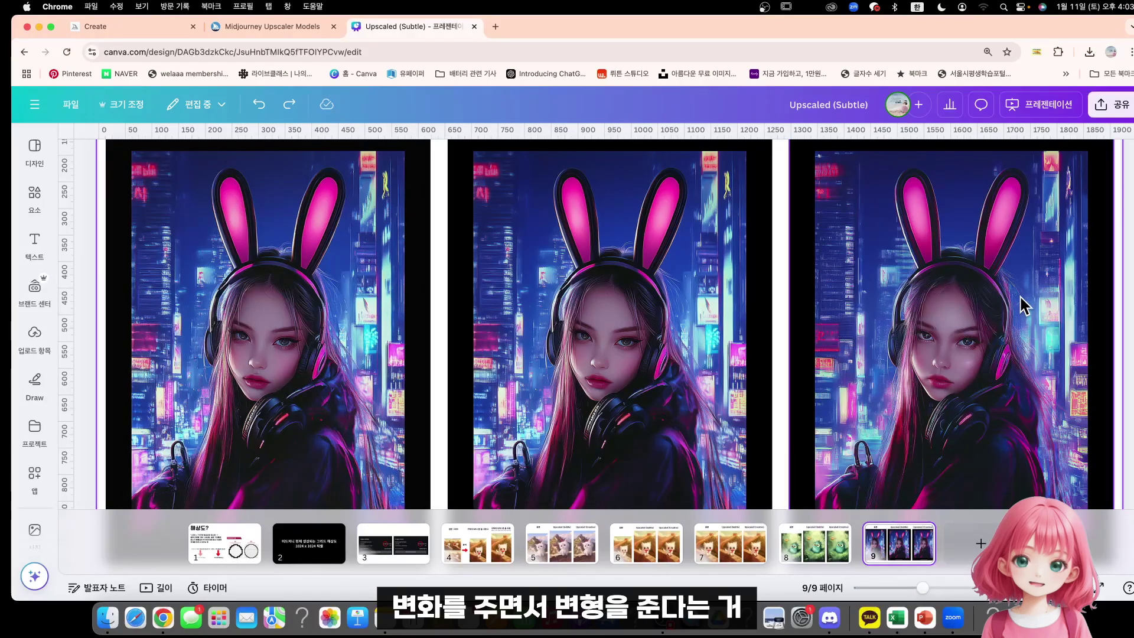
scroll(783, 359, "down", 5)
scroll(781, 360, "up", 4)
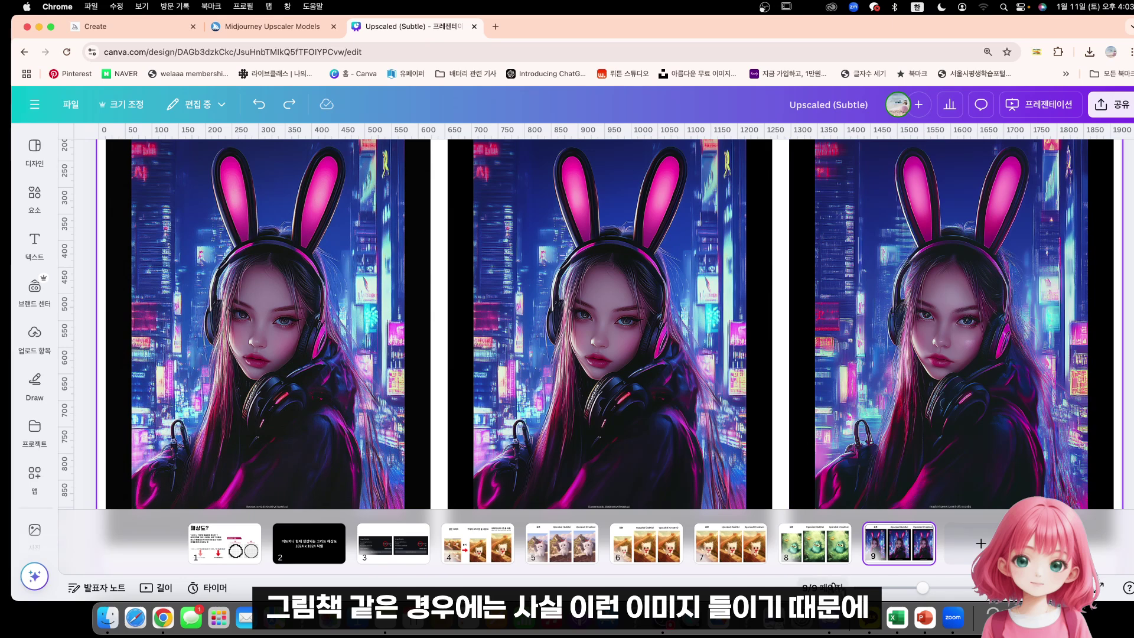
Step: Show the green bird comparison on page 8 and zoom out to view all three images with their headings
left_click(816, 558)
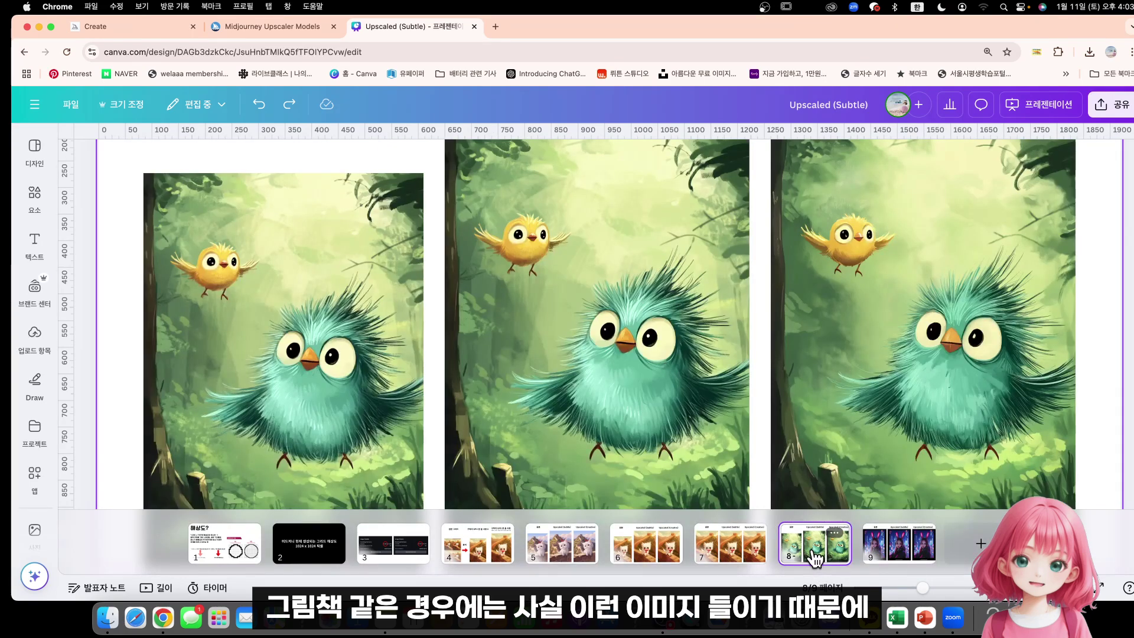
scroll(864, 422, "down", 2)
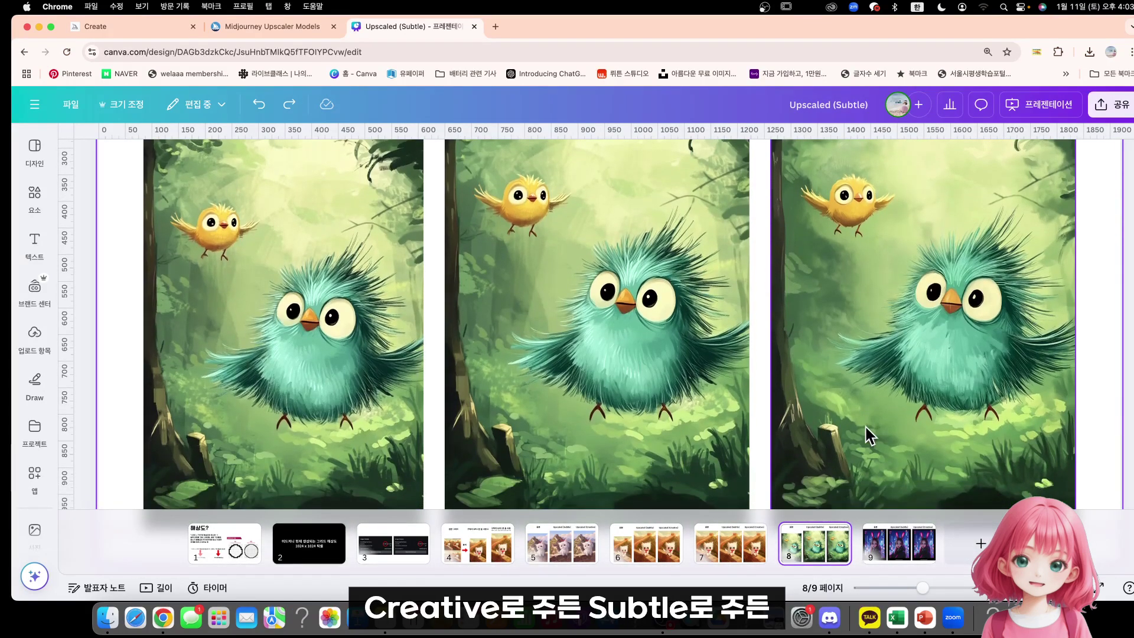
left_click_drag(922, 589, 910, 588)
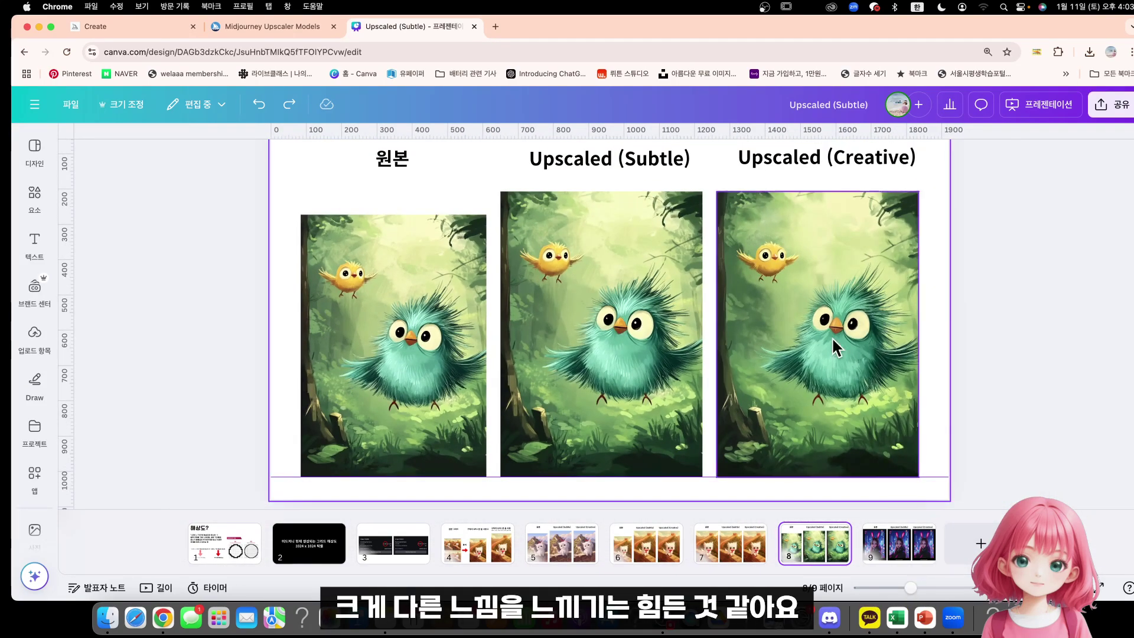
scroll(835, 346, "up", 1)
Step: Return to page 9 and view the full comparison of the realistic rabbit-ear woman images with their headings
left_click(899, 542)
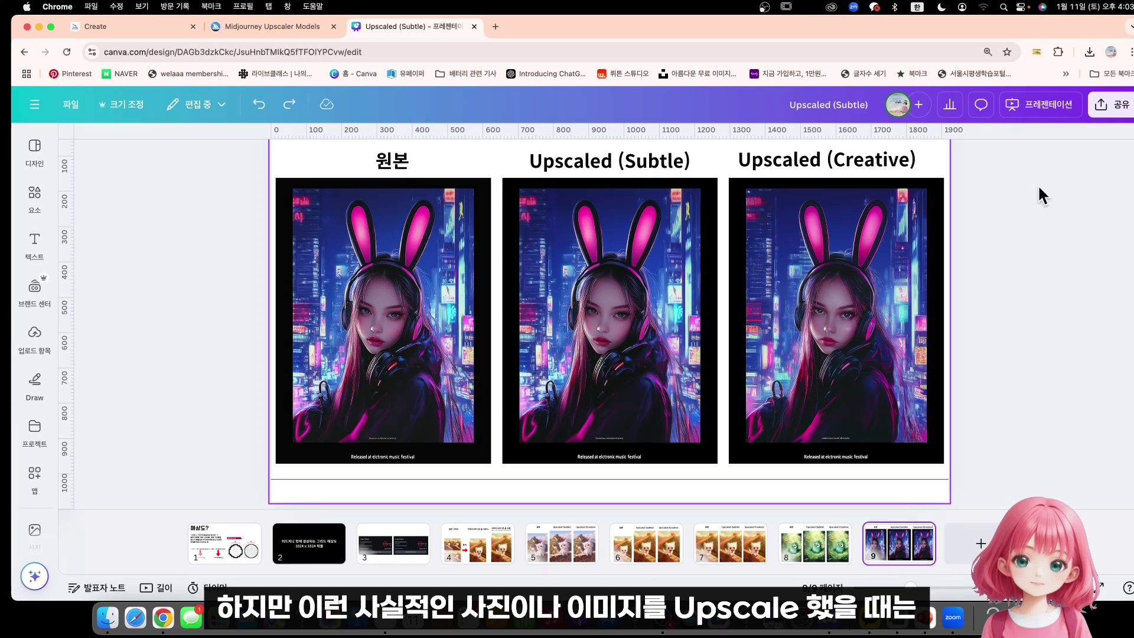
scroll(1032, 258, "up", 1)
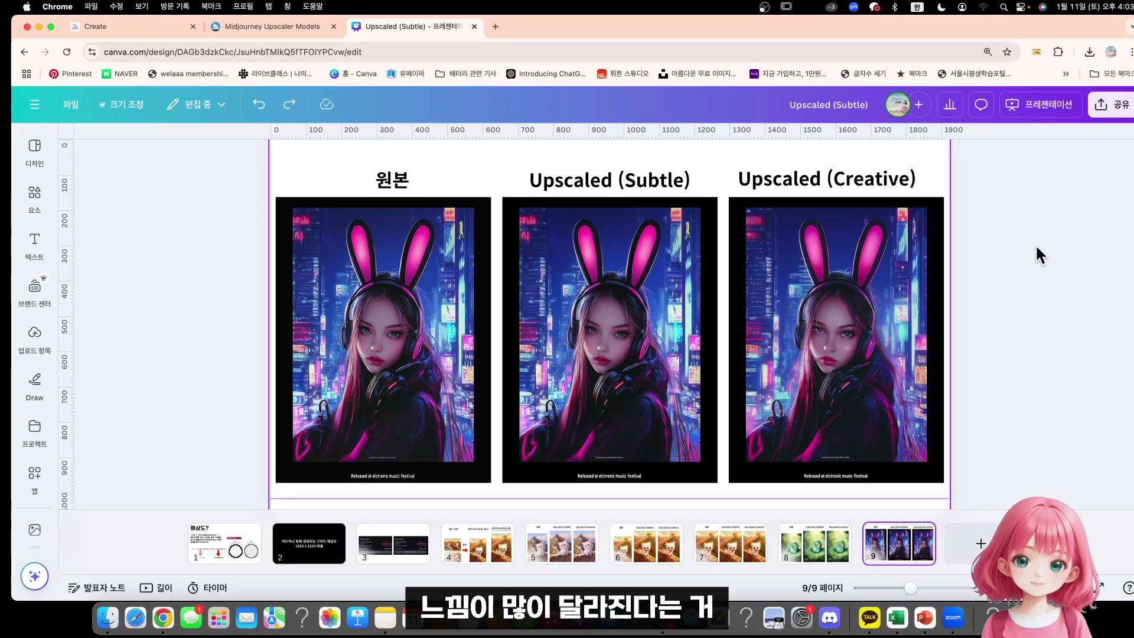